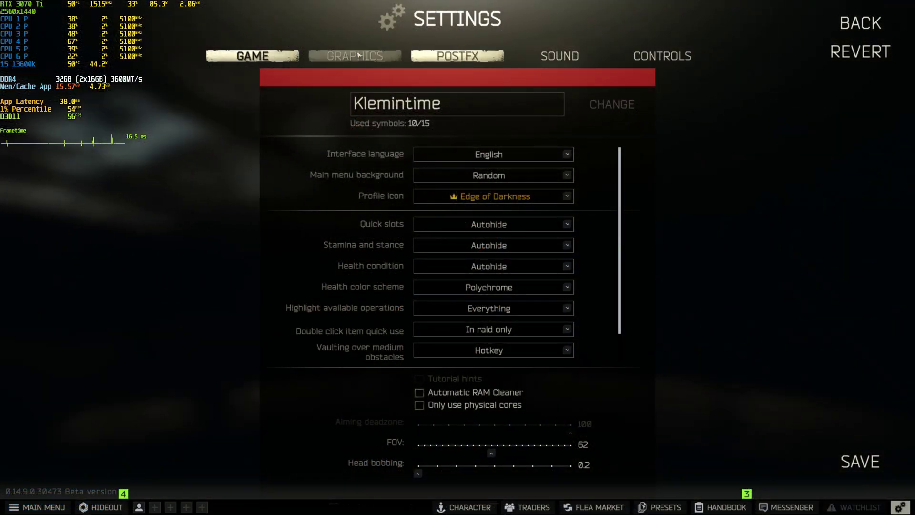
Show Tarkov's GRAPHICS settings and turn AMD FSR 2.2 off.
click(355, 56)
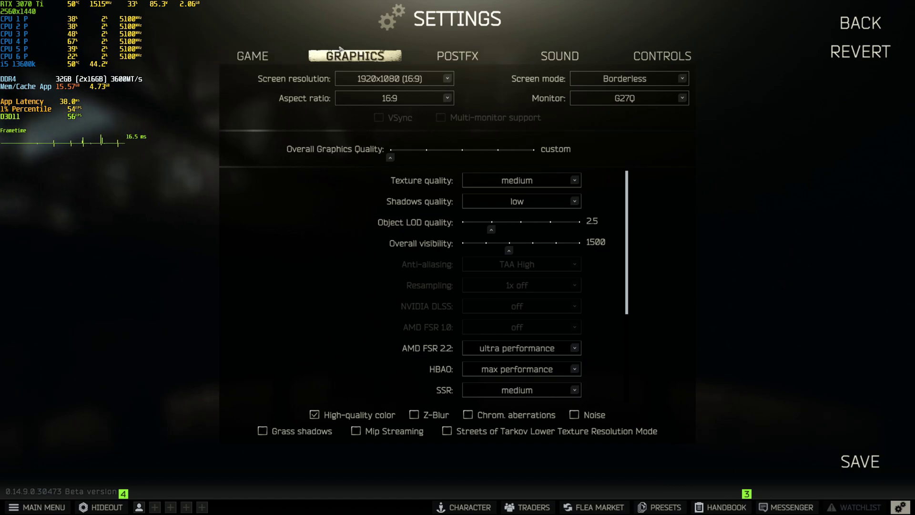
click(509, 349)
click(517, 361)
scroll(612, 318, down, 4)
scroll(612, 317, up, 4)
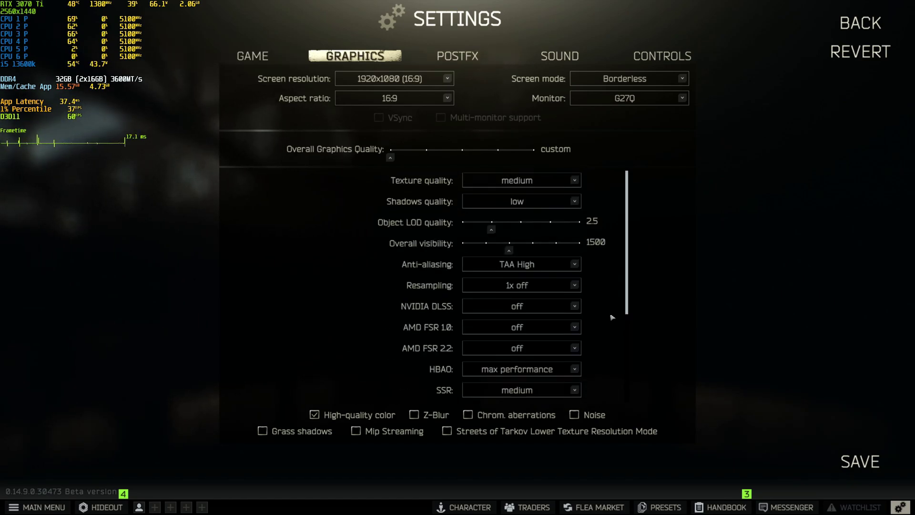
Glance at the POSTFX options, then set AMD FSR 2.2 to ultra performance in GRAPHICS.
click(458, 56)
click(364, 56)
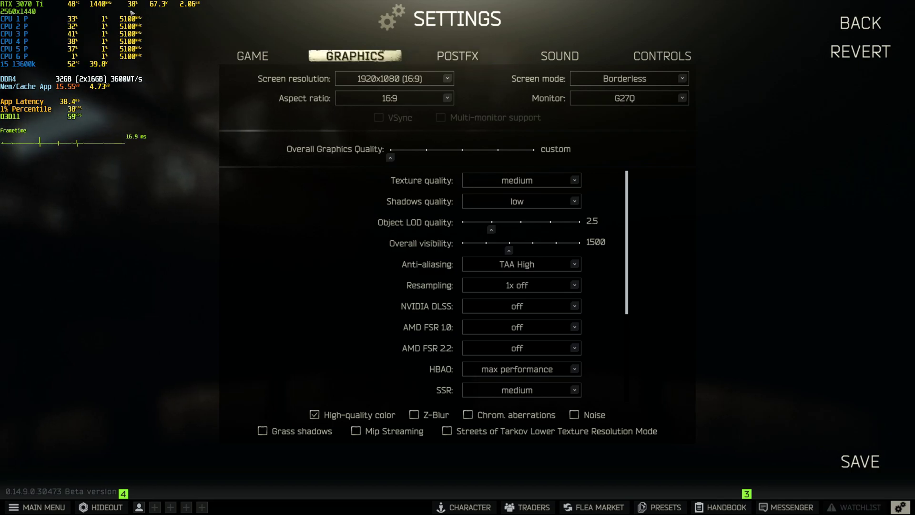
scroll(420, 210, down, 3)
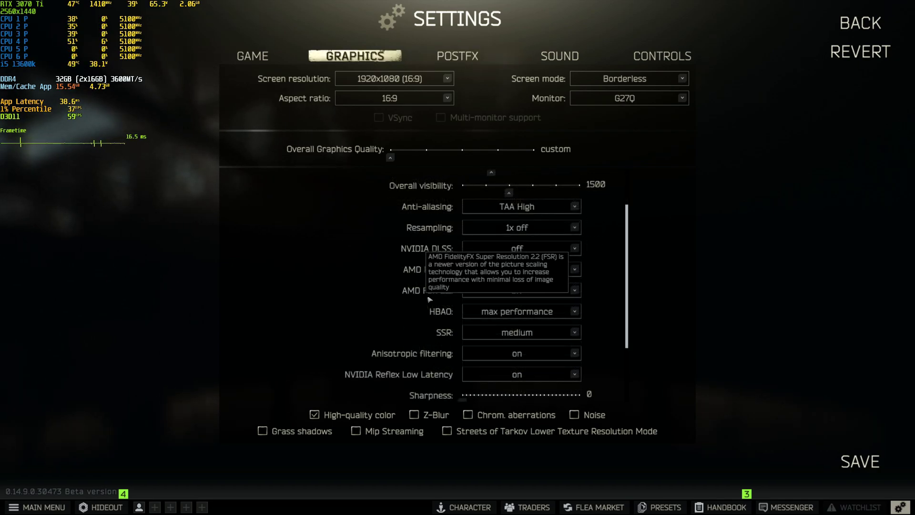
click(496, 295)
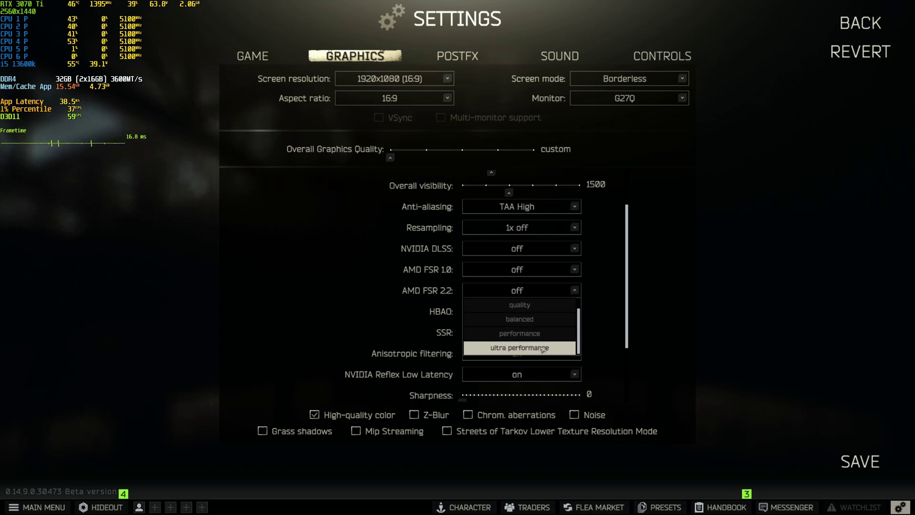
click(543, 350)
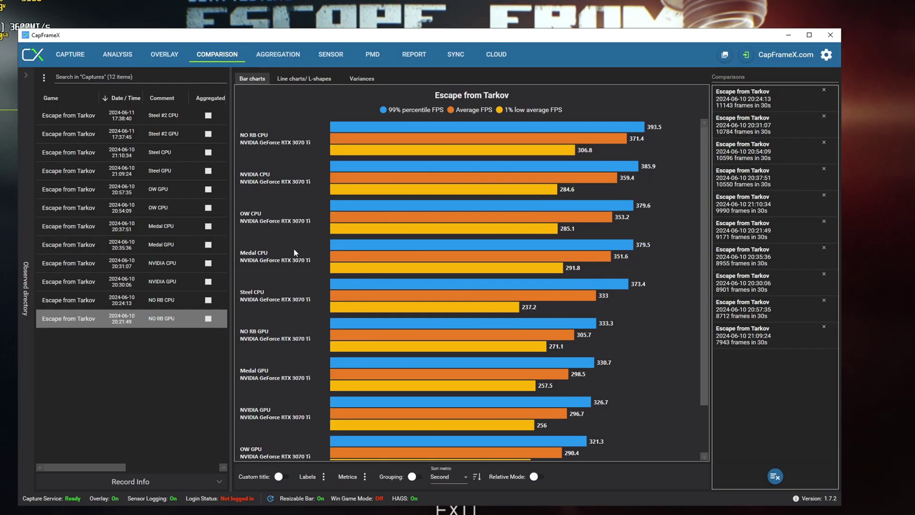
Scroll through the bar chart of Tarkov 99th percentile, average and 1% low FPS per capture run.
scroll(307, 235, down, 3)
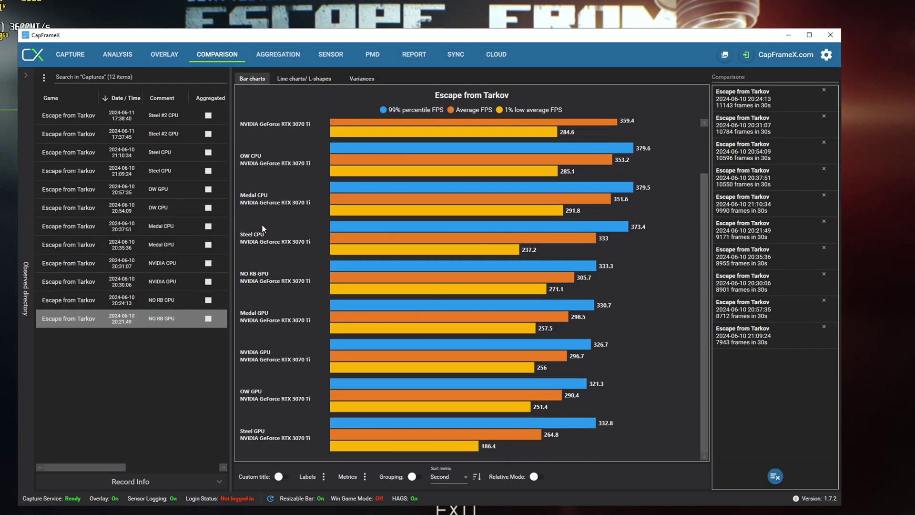
scroll(266, 224, up, 3)
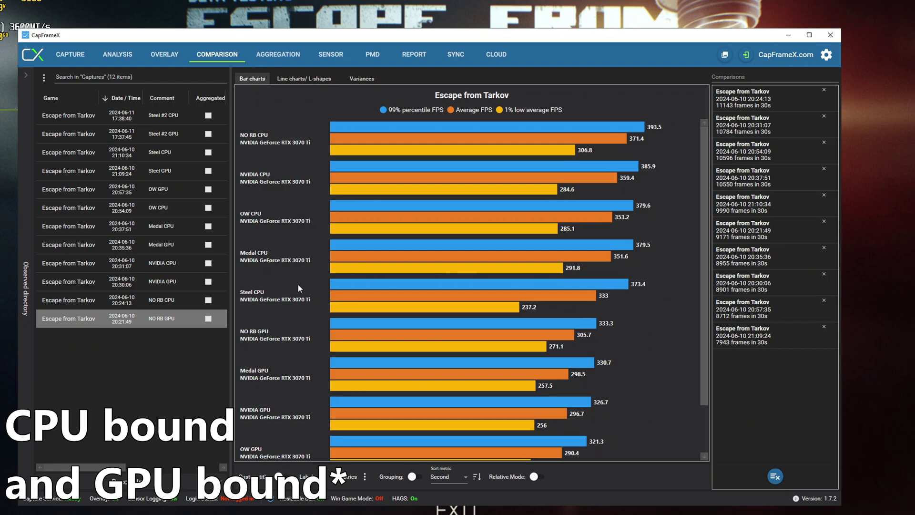
scroll(299, 284, down, 3)
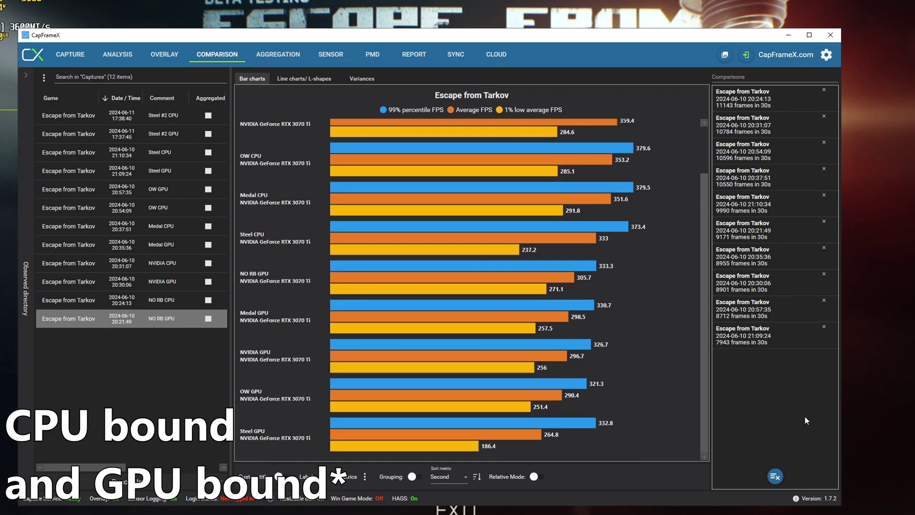
scroll(688, 395, up, 3)
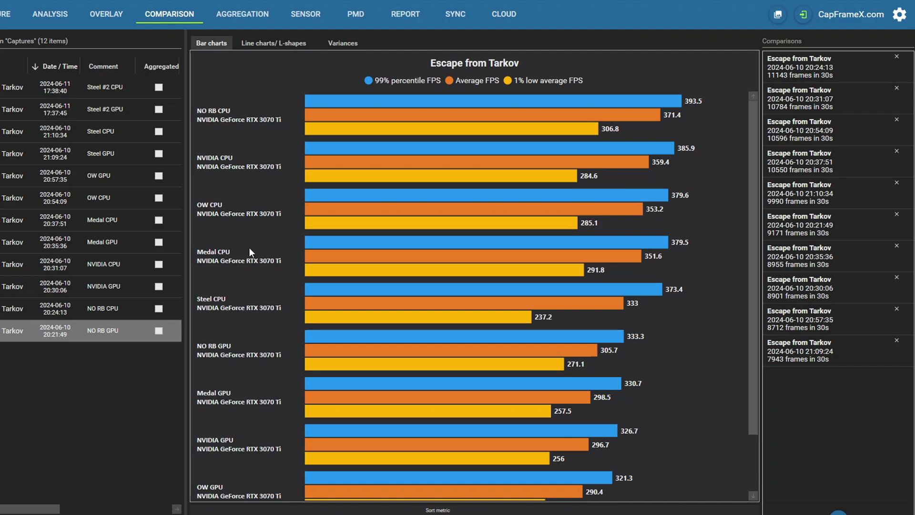
scroll(242, 293, down, 3)
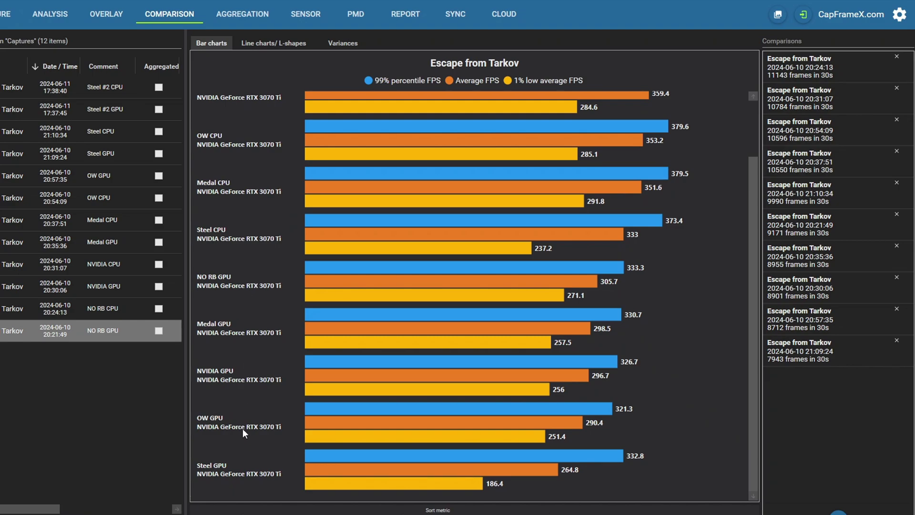
click(382, 421)
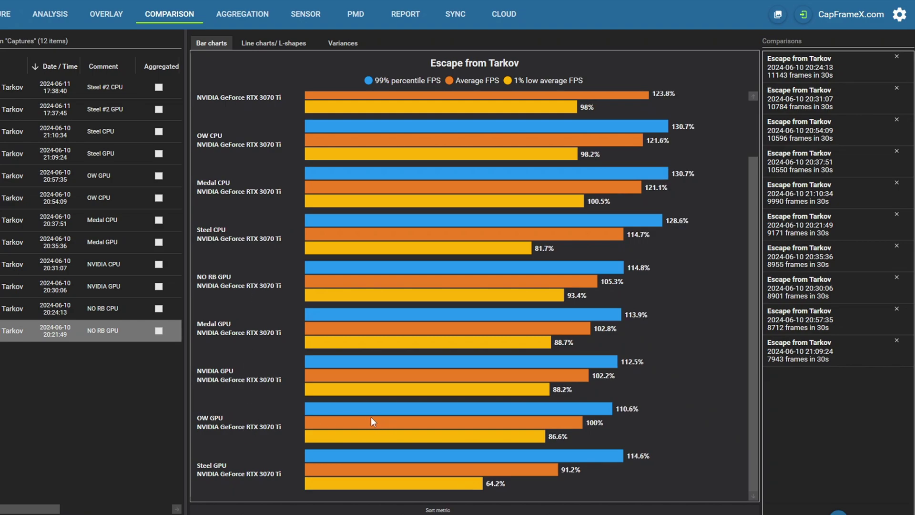
click(371, 421)
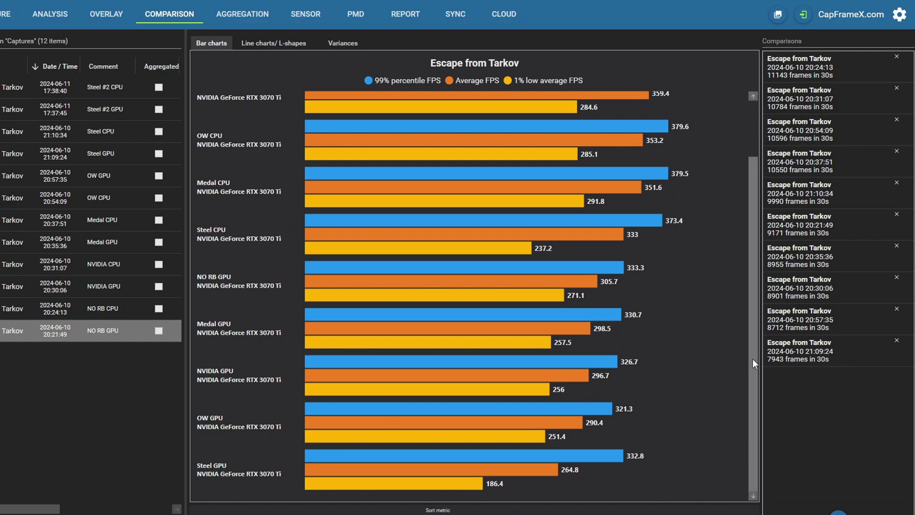
scroll(754, 358, up, 2)
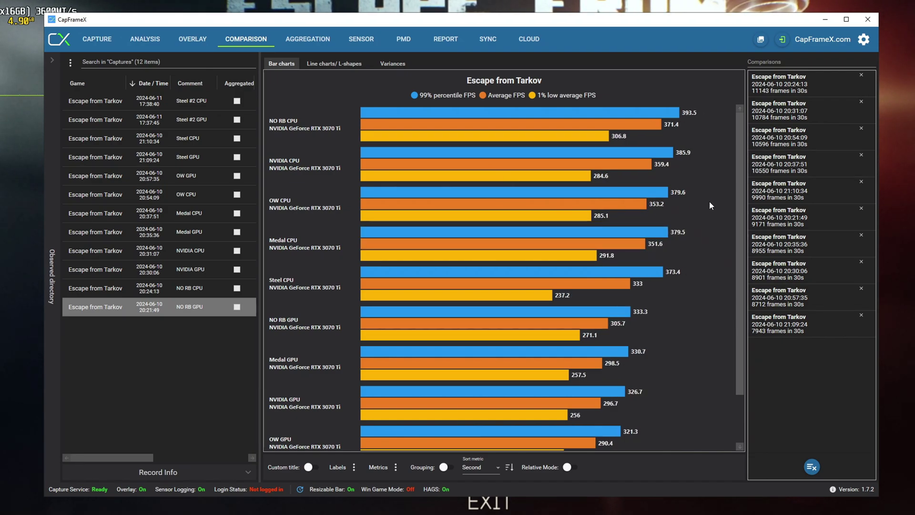
Rebase the bar percentages on Medal CPU average FPS after briefly trying Steel GPU average.
scroll(709, 204, down, 2)
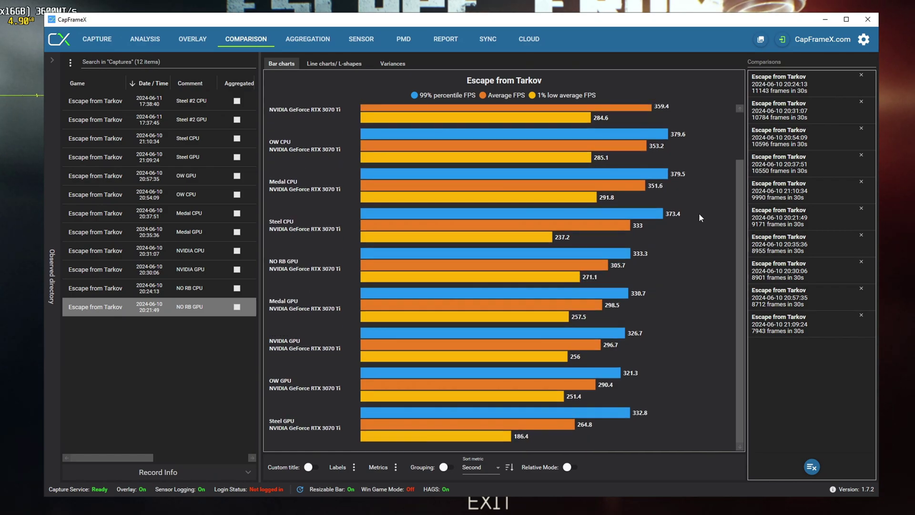
scroll(709, 312, up, 2)
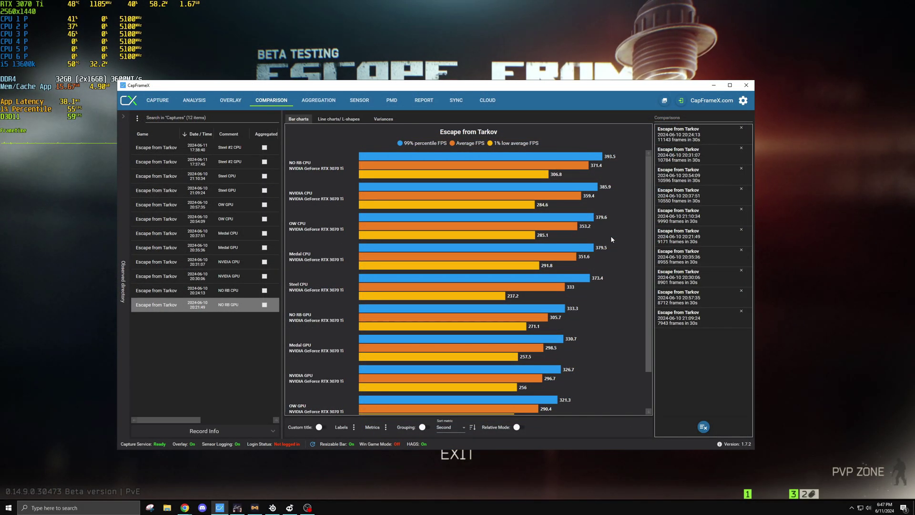
scroll(694, 222, down, 1)
scroll(612, 239, down, 1)
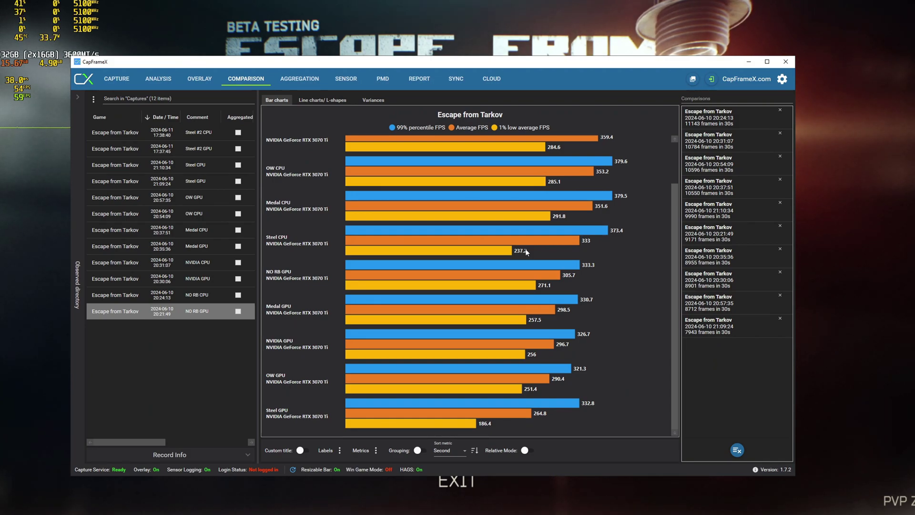
click(527, 415)
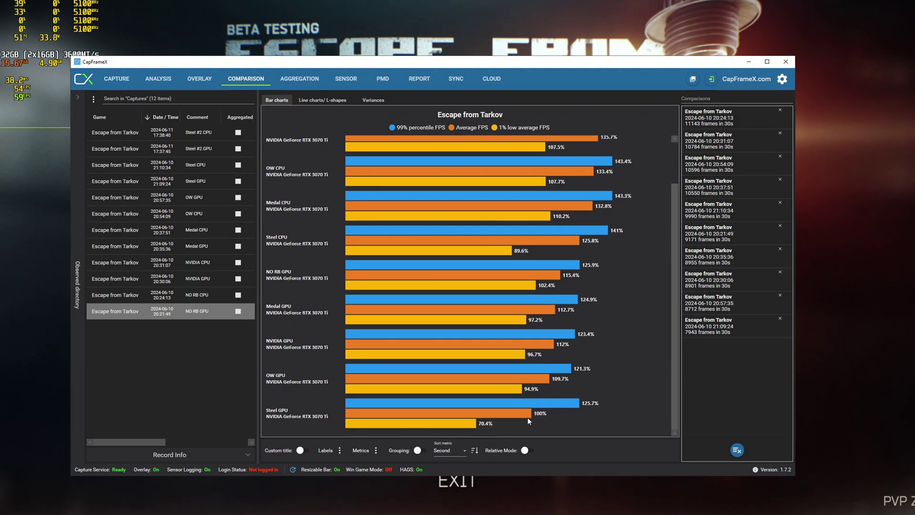
click(634, 257)
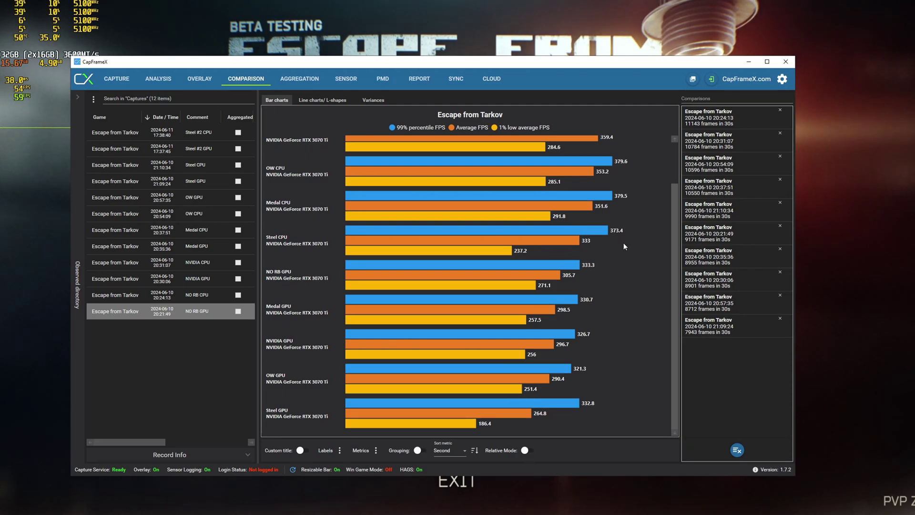
click(577, 207)
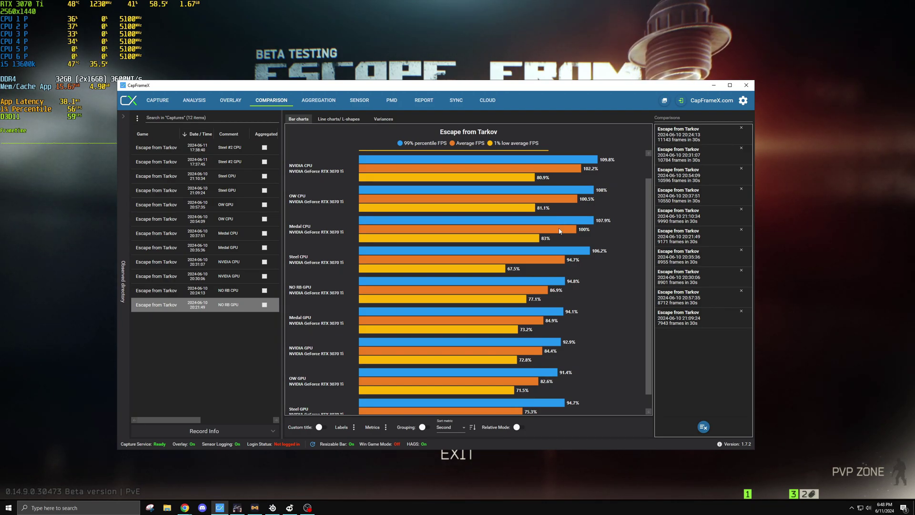
Compare bars as percentages of the Steel CPU, OW GPU, NVIDIA GPU and Medal GPU averages.
click(547, 260)
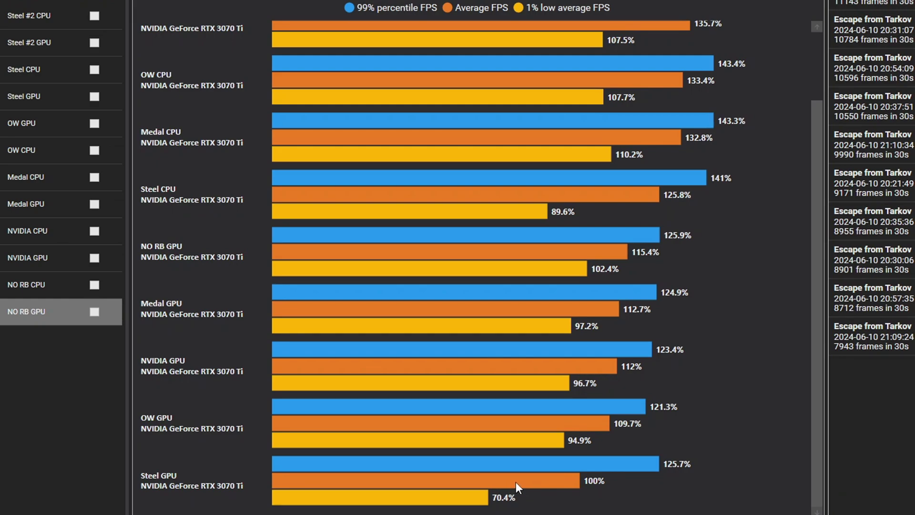
click(566, 423)
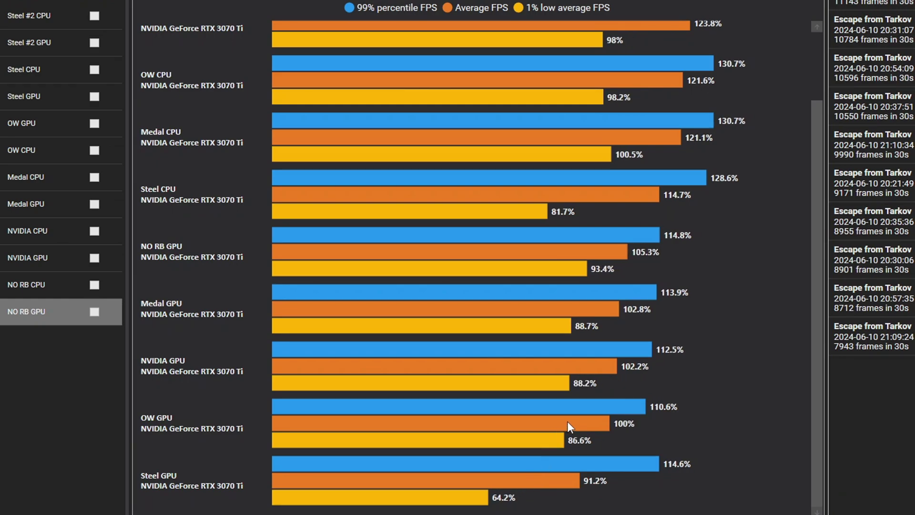
click(574, 362)
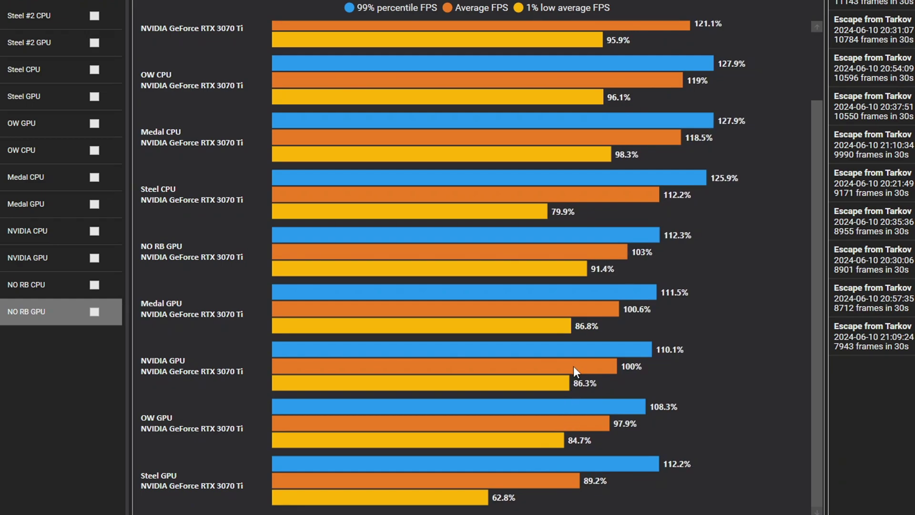
click(584, 295)
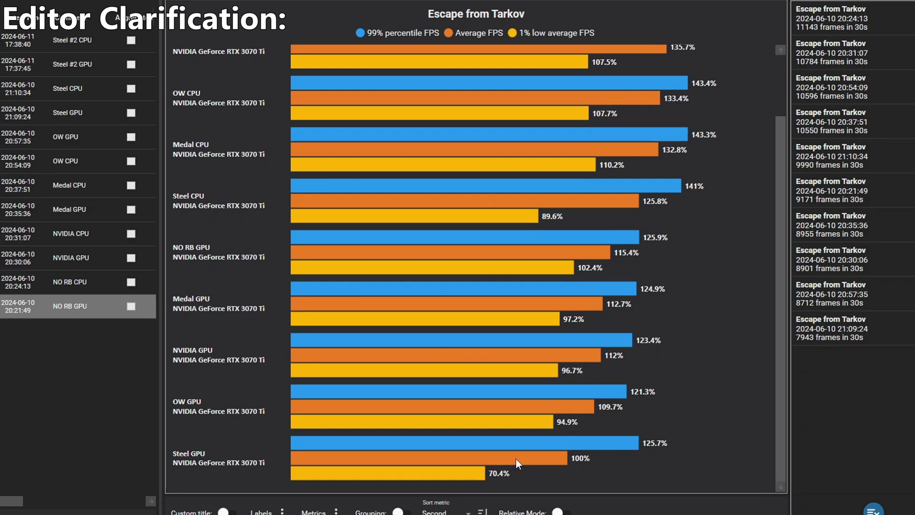
Rebase again on OW GPU, NVIDIA GPU and Medal GPU, then bring up Outplayed's capture settings.
click(557, 405)
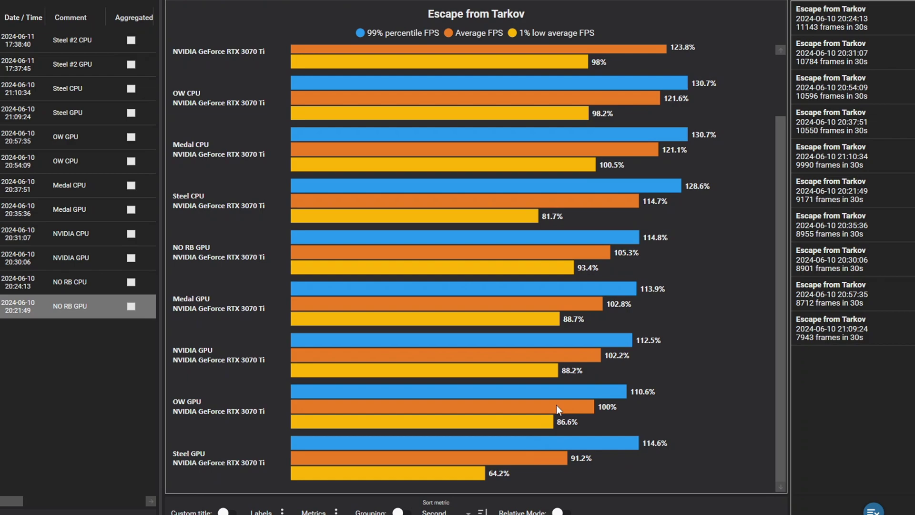
click(562, 353)
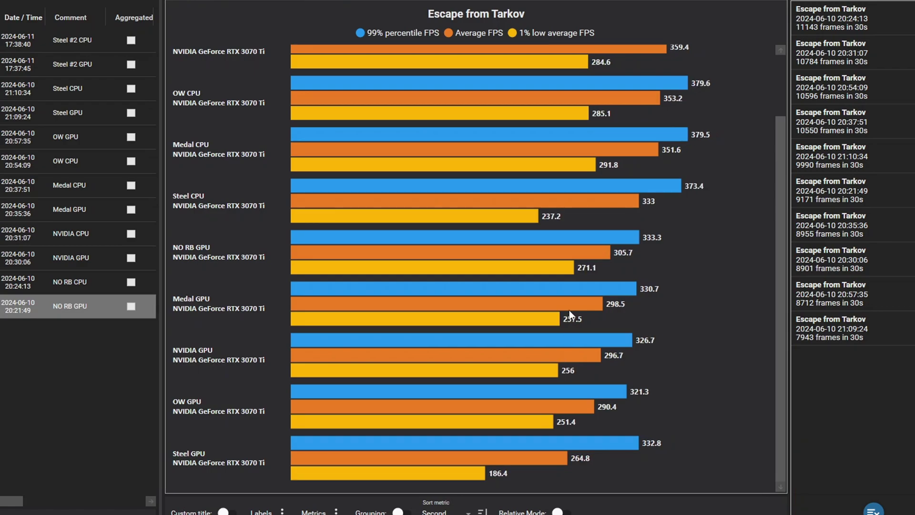
click(571, 293)
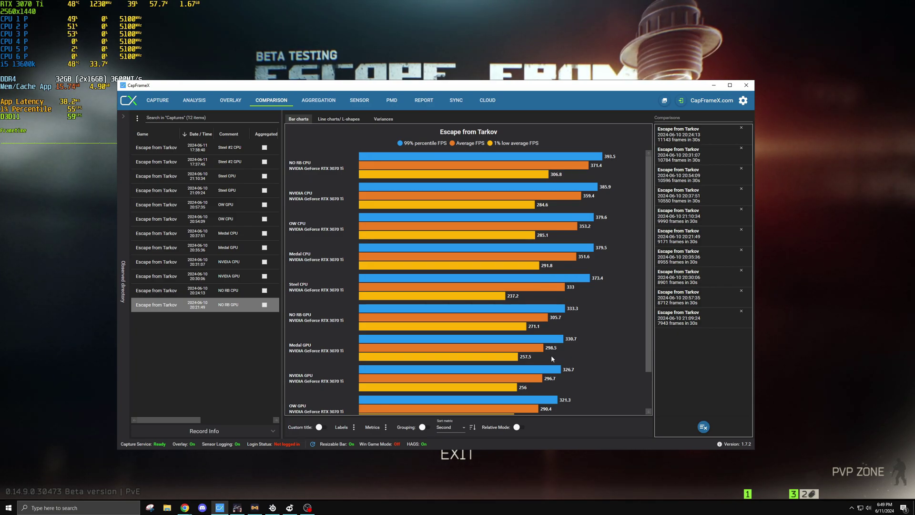
click(289, 508)
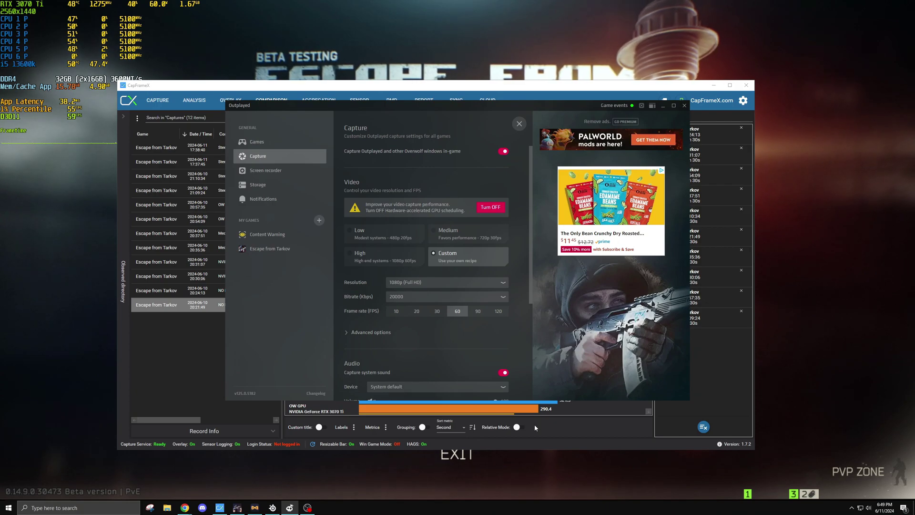
Bring up Medal, view its clip library, dismiss the Albums popup with Maybe Later, and minimize it.
mouse_move(256, 509)
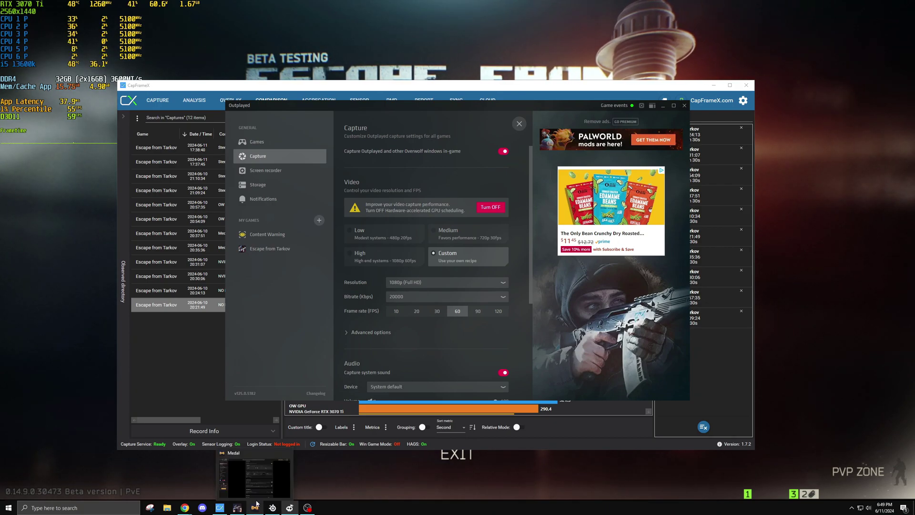
click(270, 482)
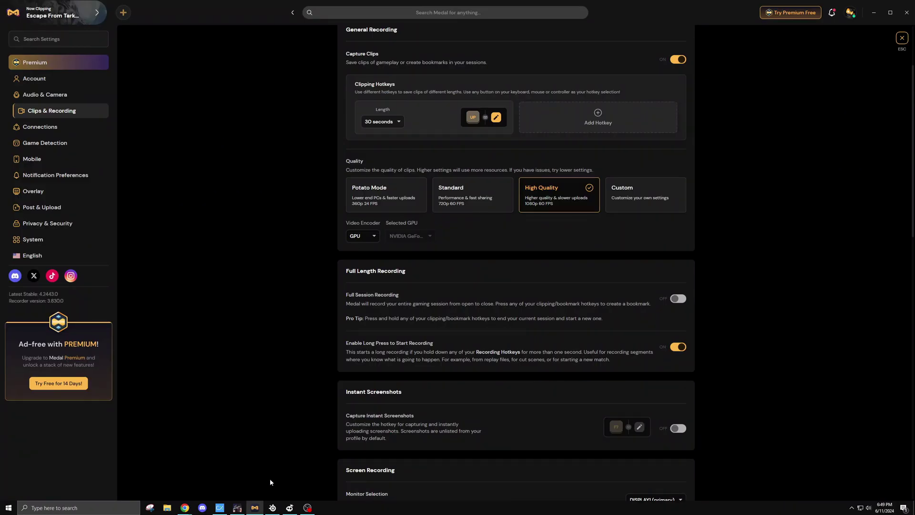
click(900, 42)
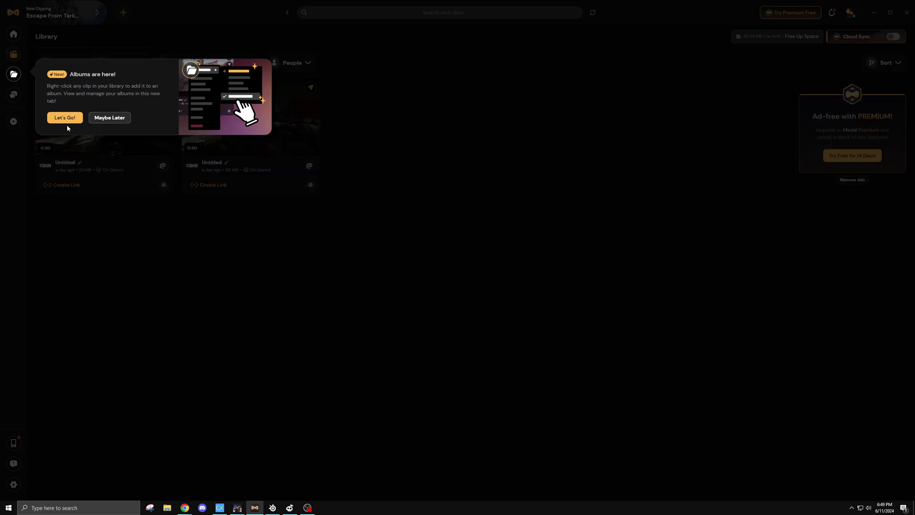
click(104, 119)
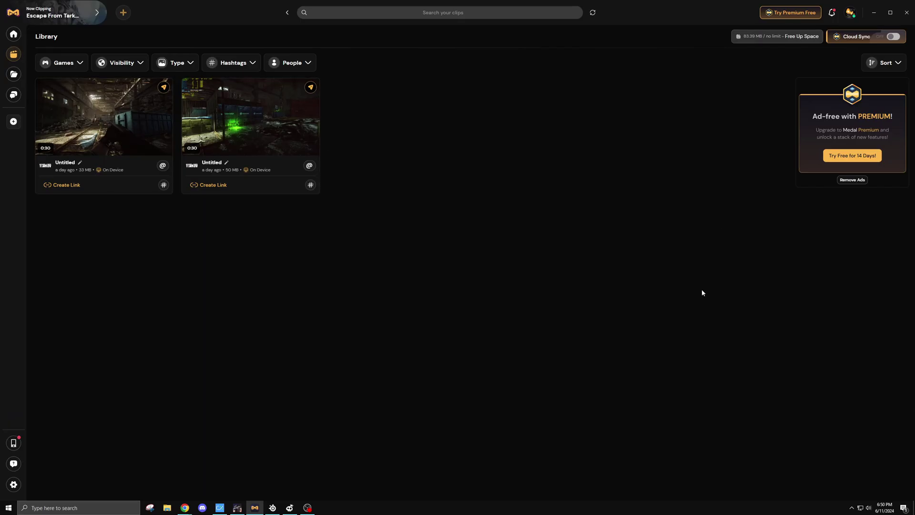
click(870, 19)
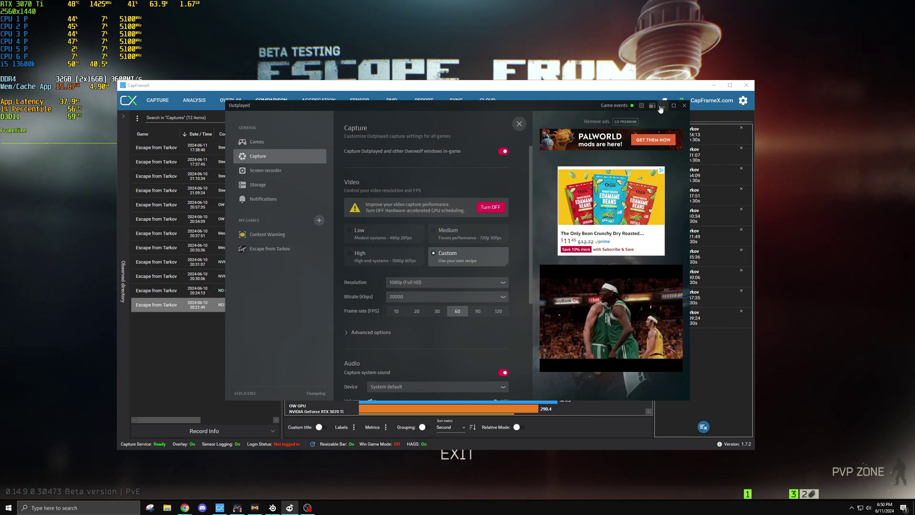
Hide Outplayed, view SteelSeries GG's Moments clips, then Alt+Tab back to the CapFrameX chart.
click(290, 508)
click(279, 508)
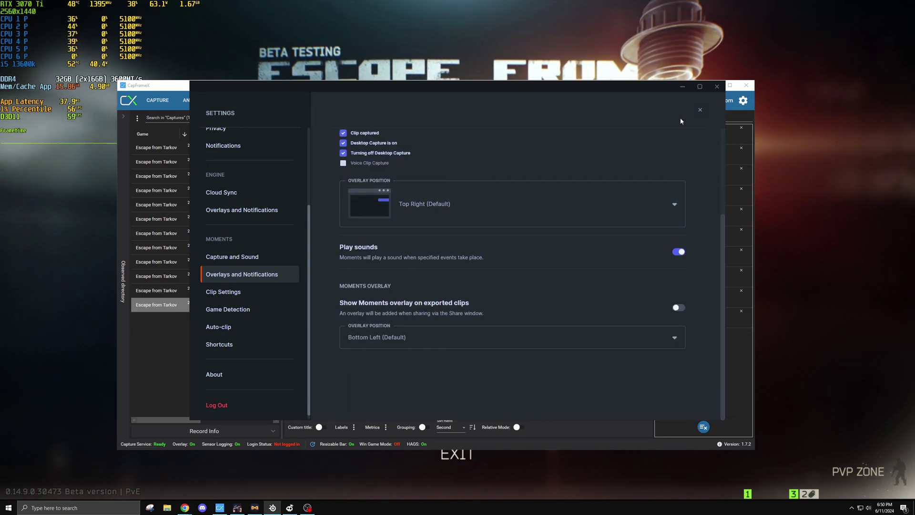
click(701, 109)
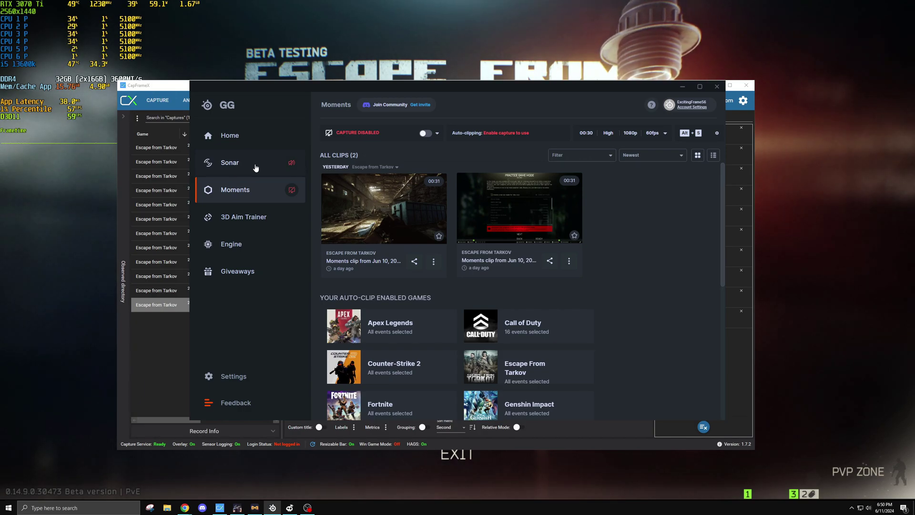
key(alt+Tab)
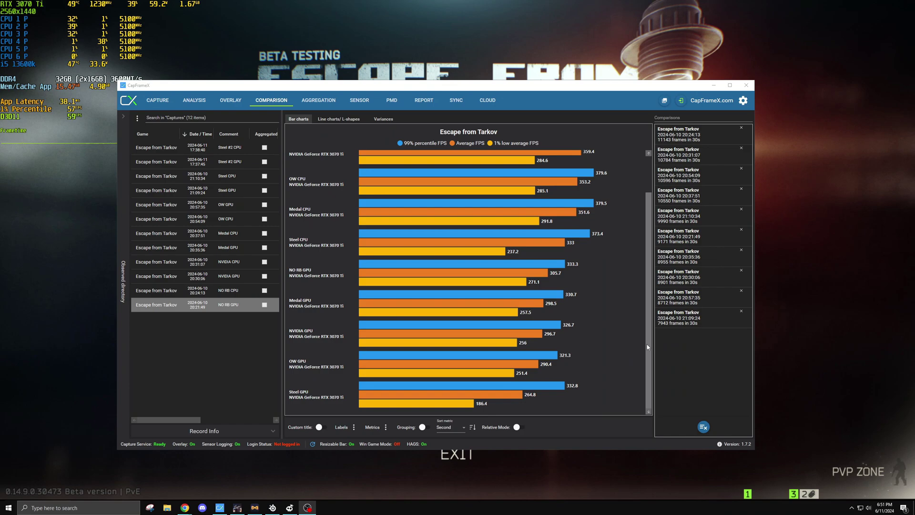
scroll(648, 347, up, 2)
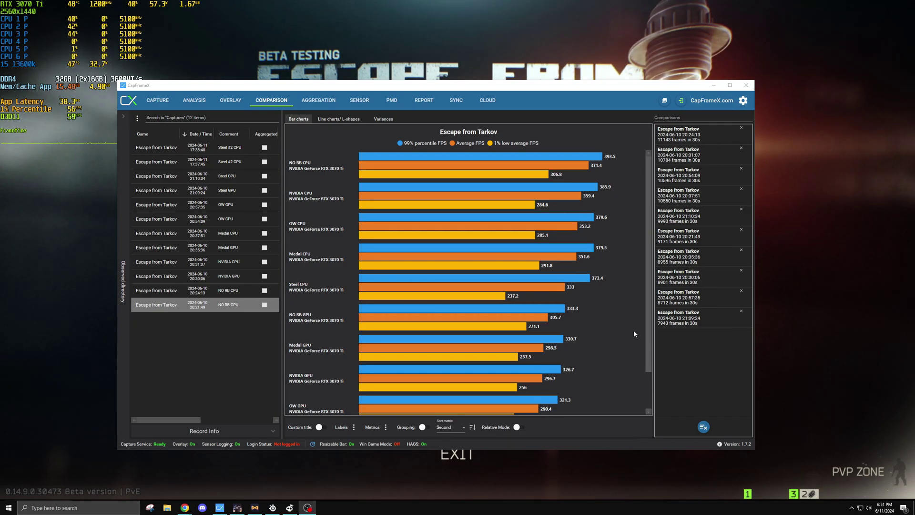
click(509, 352)
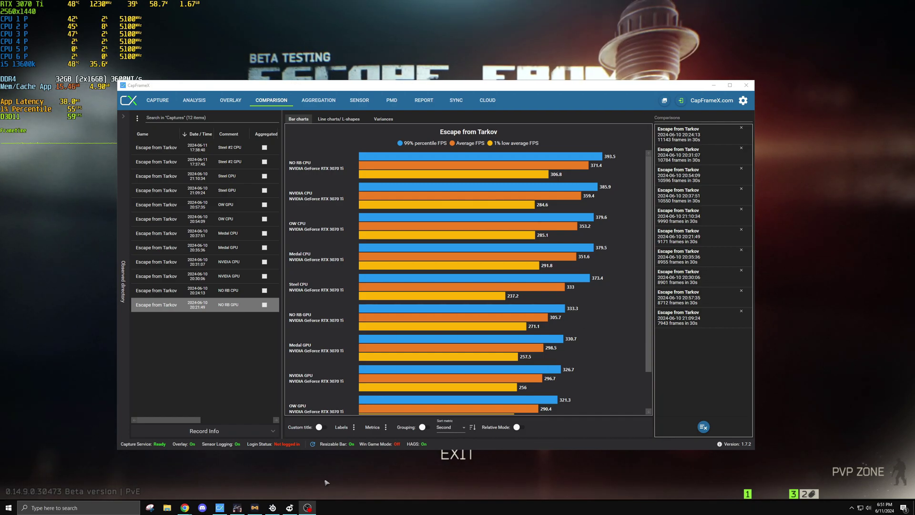
click(497, 320)
scroll(497, 321, down, 1)
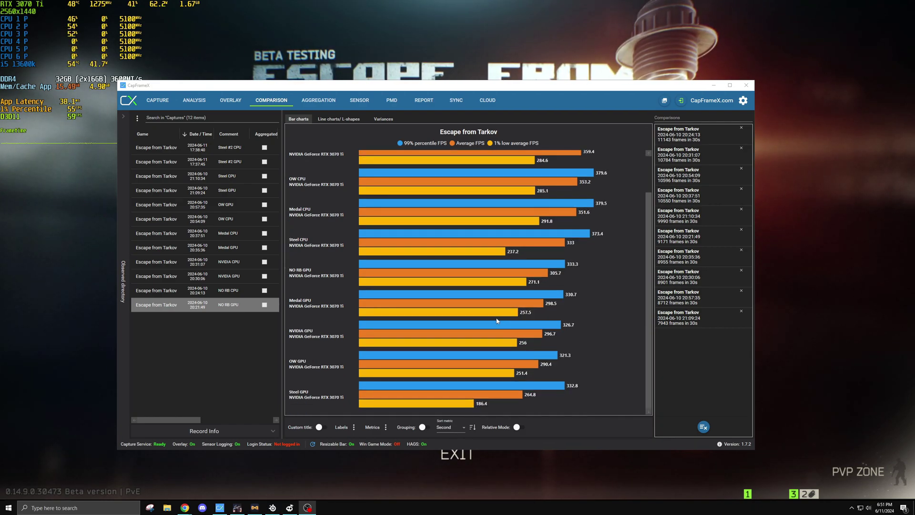
scroll(497, 320, up, 1)
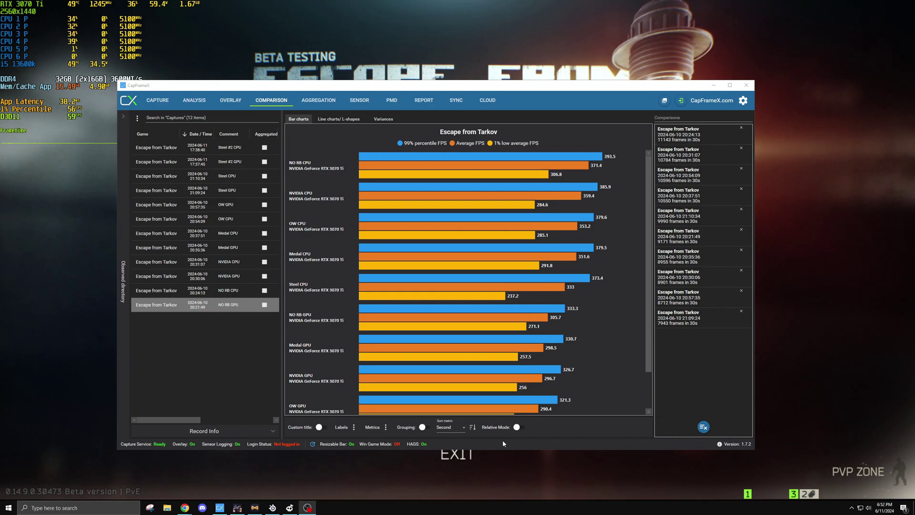
Review Outplayed's advanced capture options and its list of available video encoders.
click(290, 509)
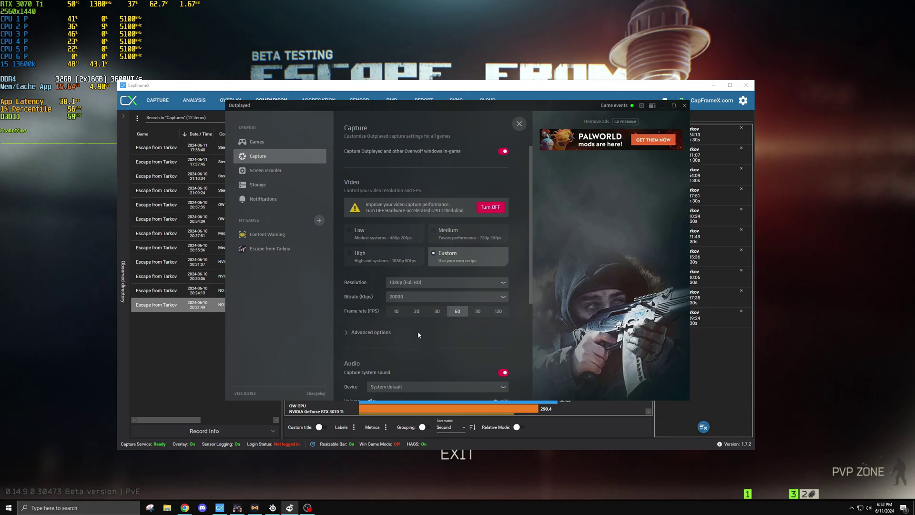
scroll(414, 300, down, 1)
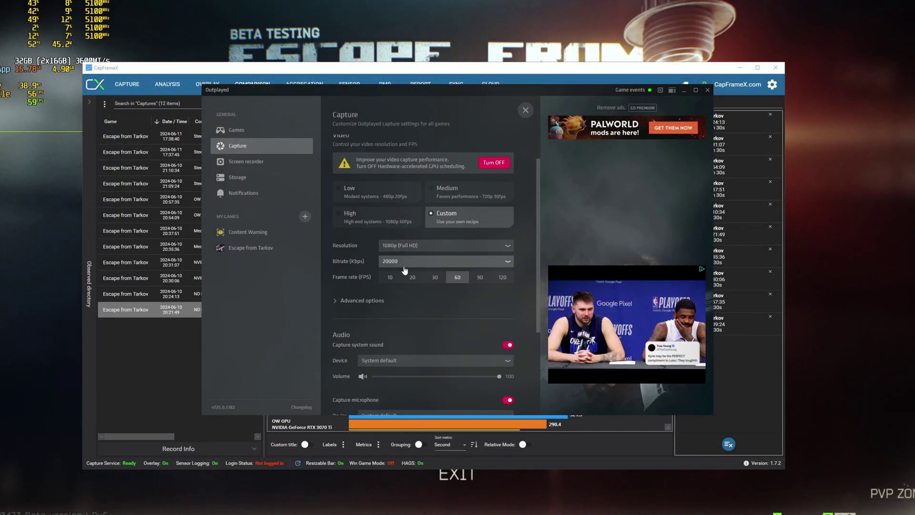
scroll(454, 284, down, 1)
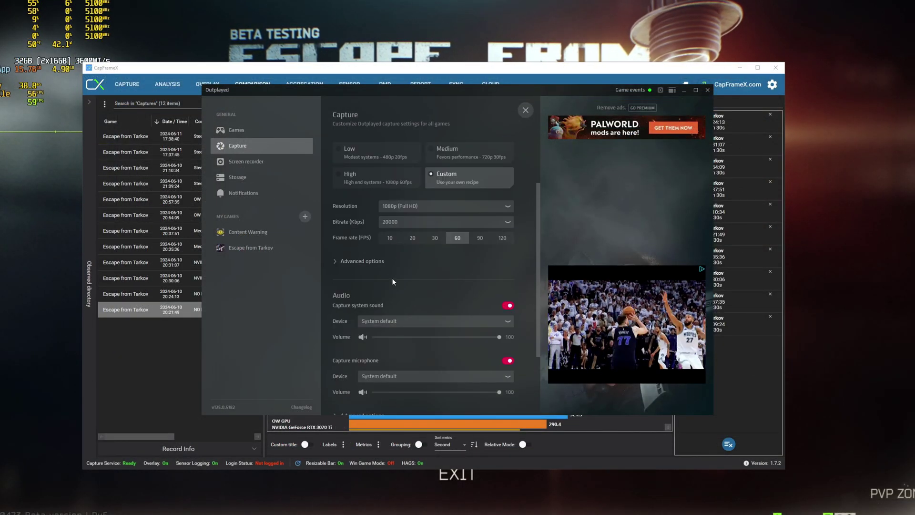
click(361, 261)
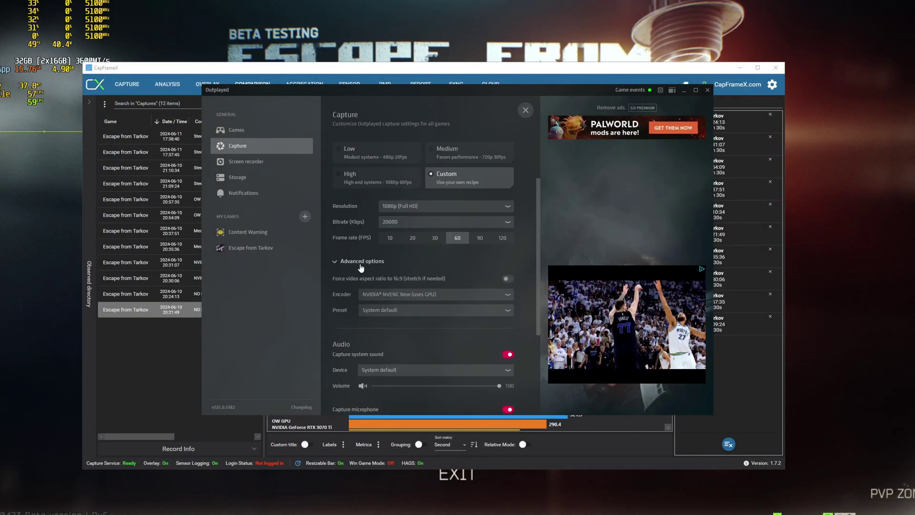
click(381, 300)
scroll(415, 353, up, 2)
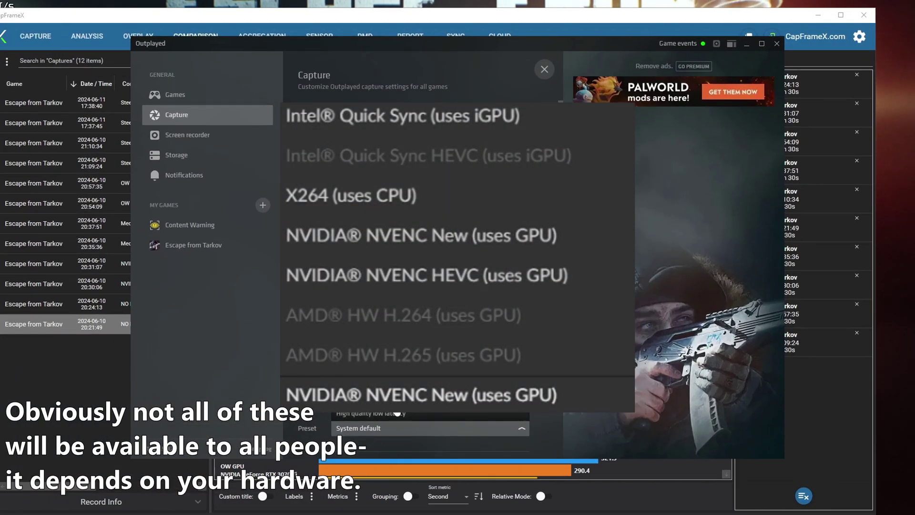
scroll(381, 377, down, 4)
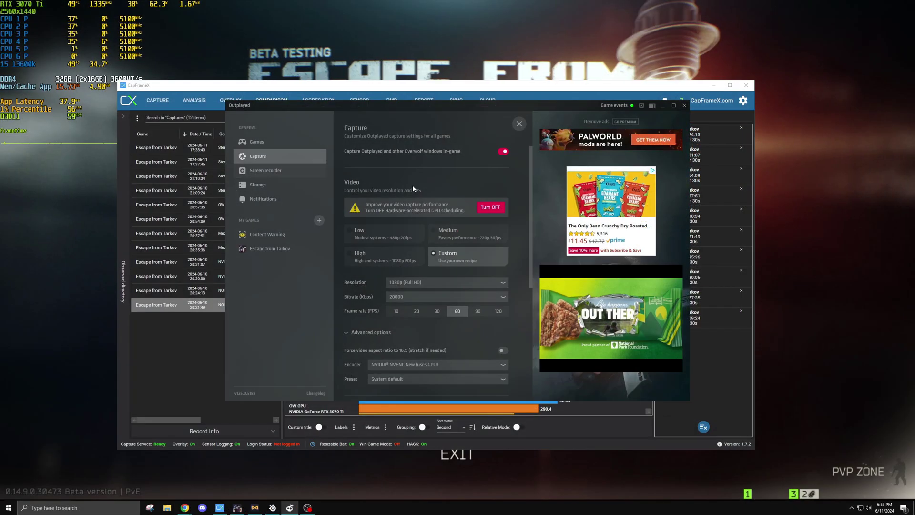
click(519, 124)
Check Outplayed's video editor and Escape from Tarkov pages, then bring up SteelSeries clip settings.
click(245, 166)
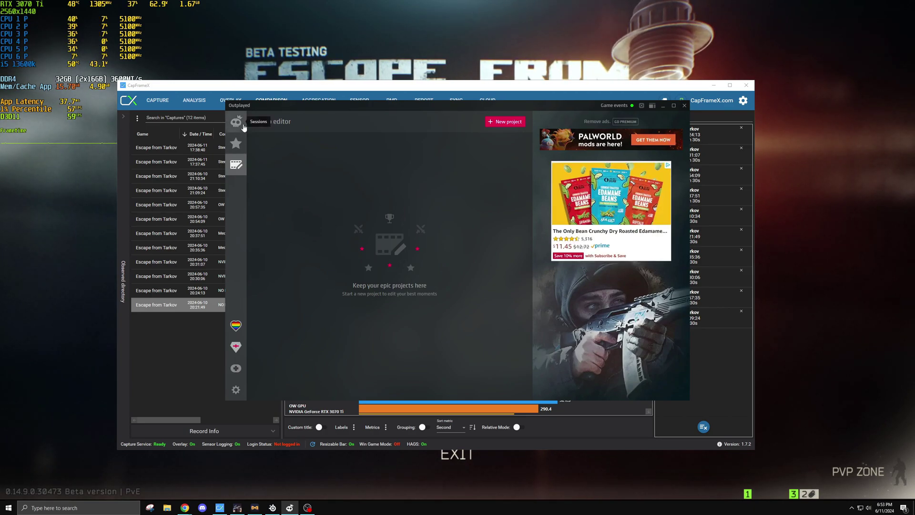
click(236, 389)
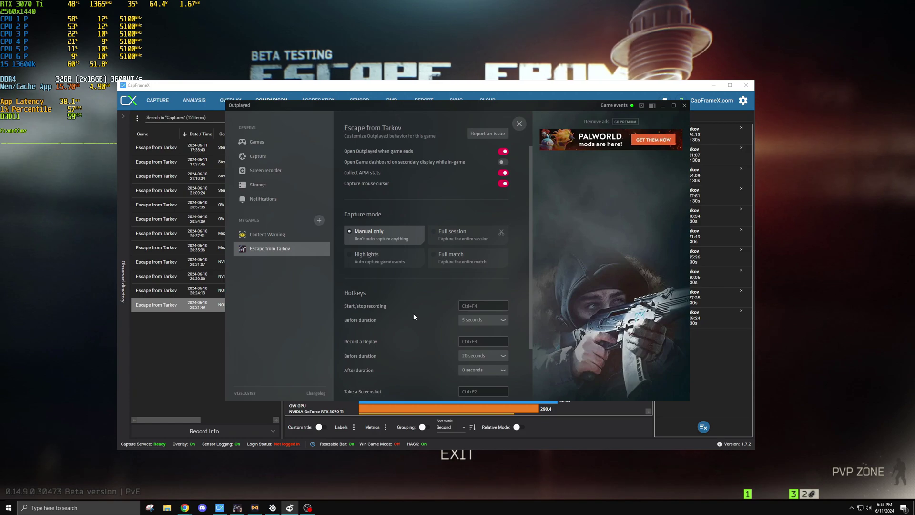
scroll(410, 312, down, 2)
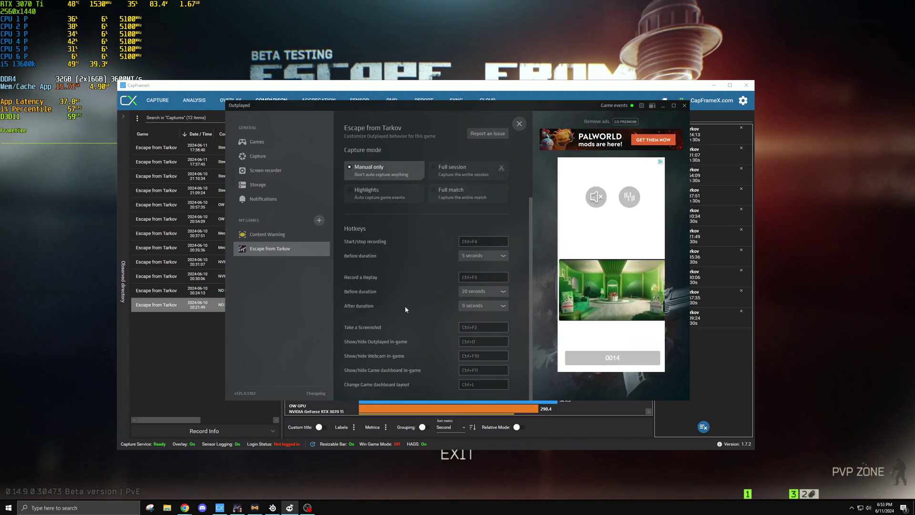
click(260, 157)
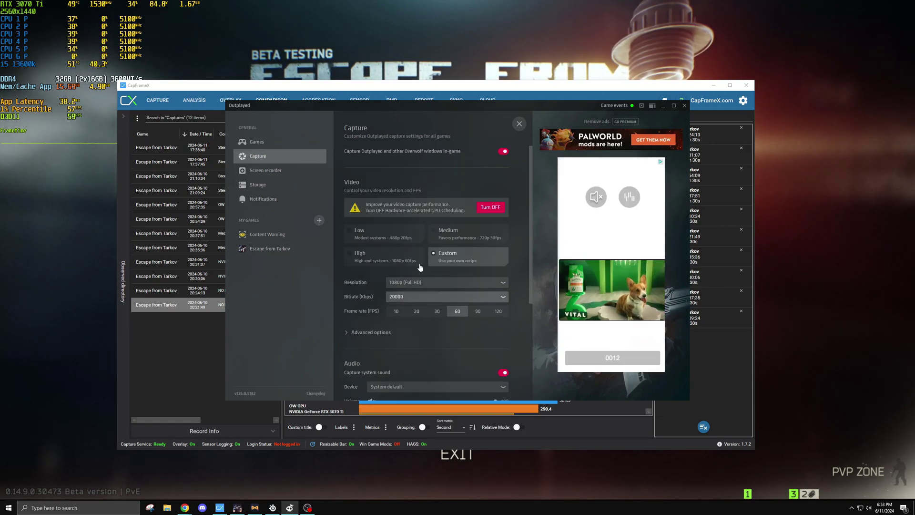
scroll(418, 262, down, 1)
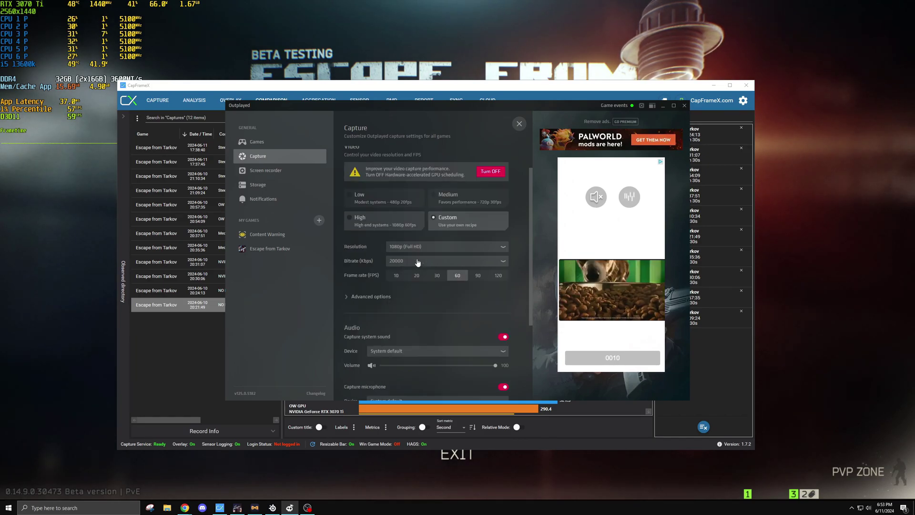
click(272, 507)
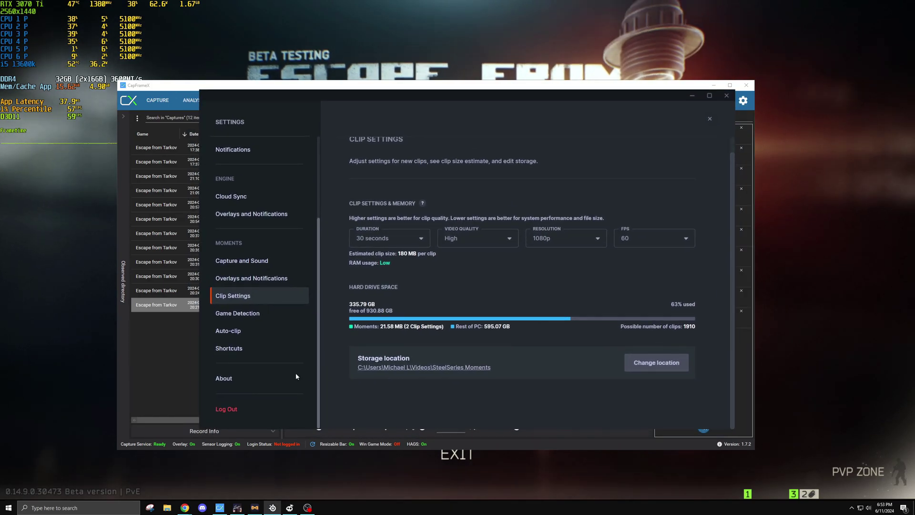
Bring up Medal's Clips & Recording and step clip quality from Potato Mode through to Custom.
click(254, 507)
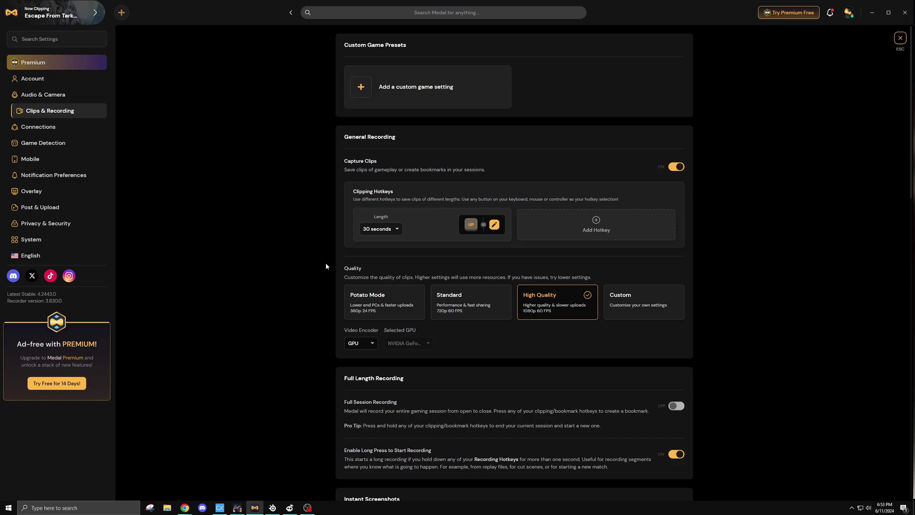
click(377, 301)
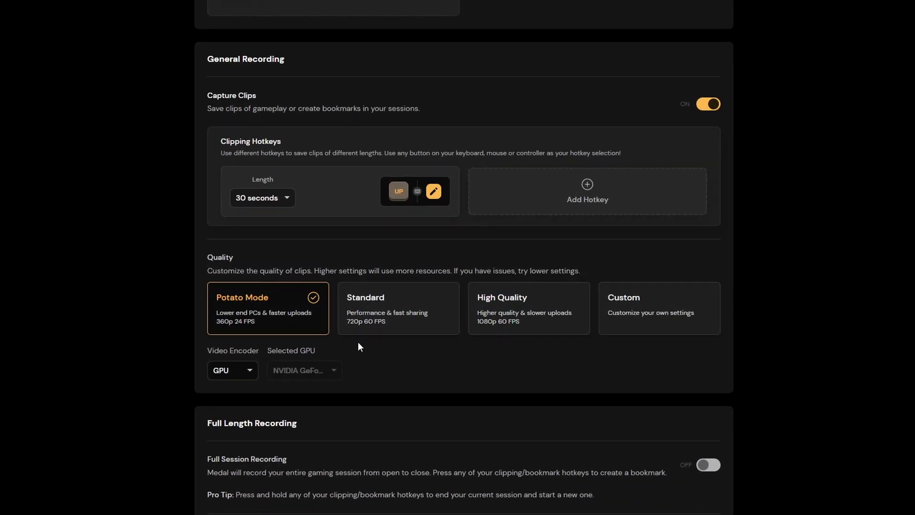
click(401, 313)
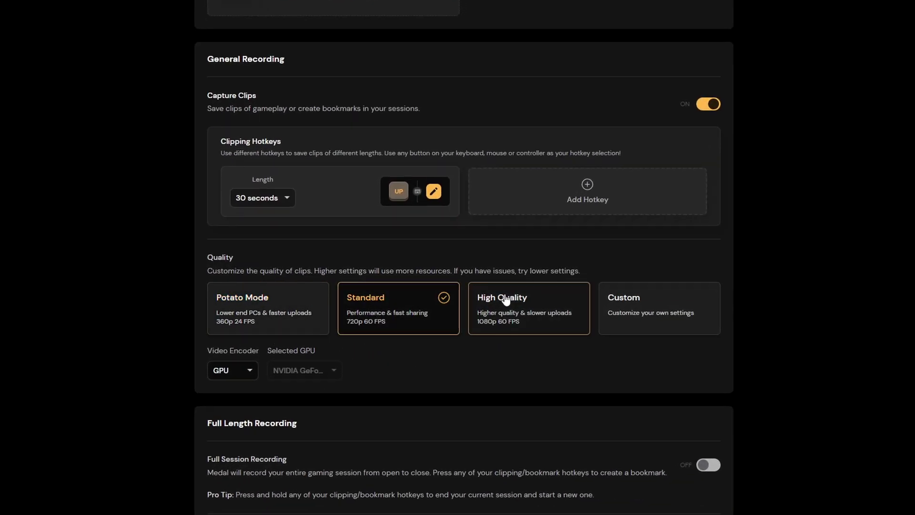
click(504, 301)
click(658, 315)
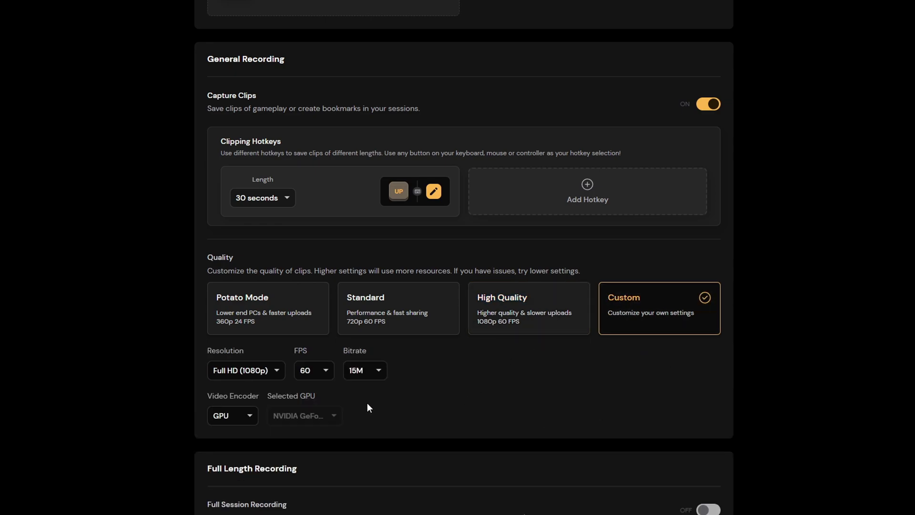
Keep the Custom bitrate at 15M and the video encoder on GPU.
click(372, 370)
click(365, 371)
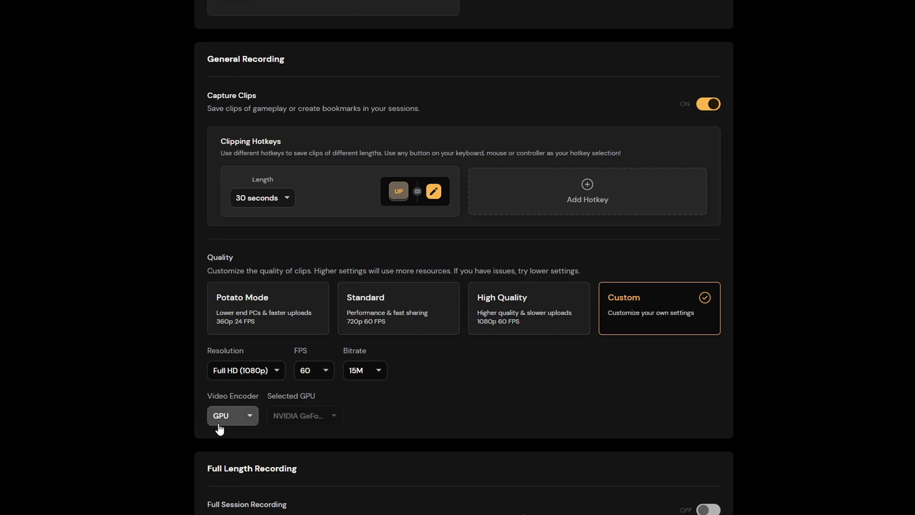
click(237, 424)
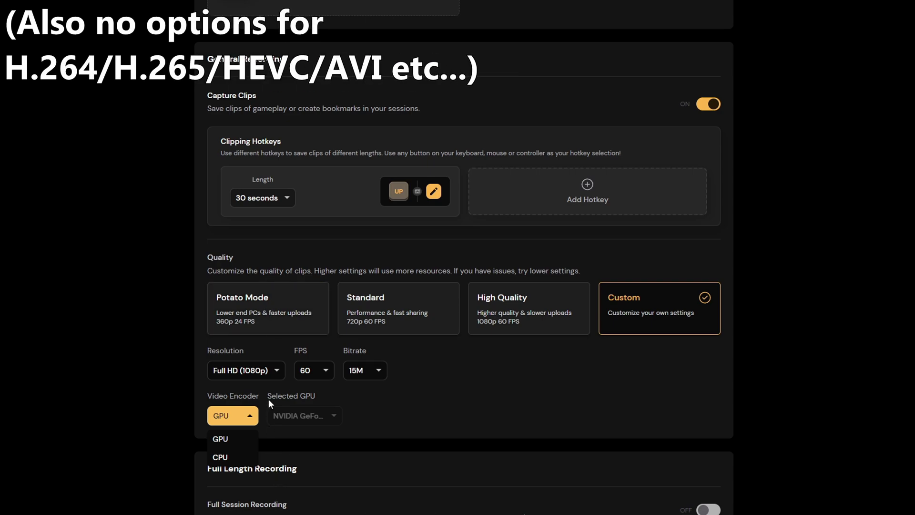
click(244, 421)
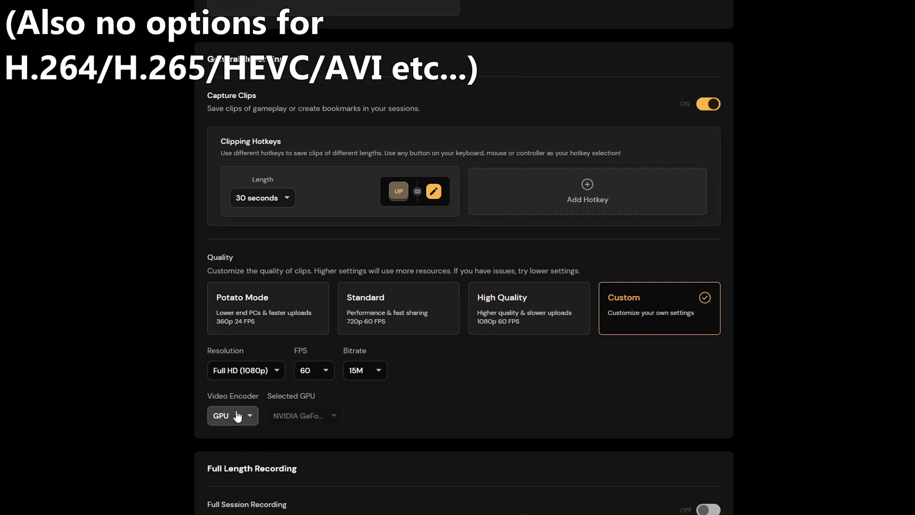
click(245, 418)
click(246, 416)
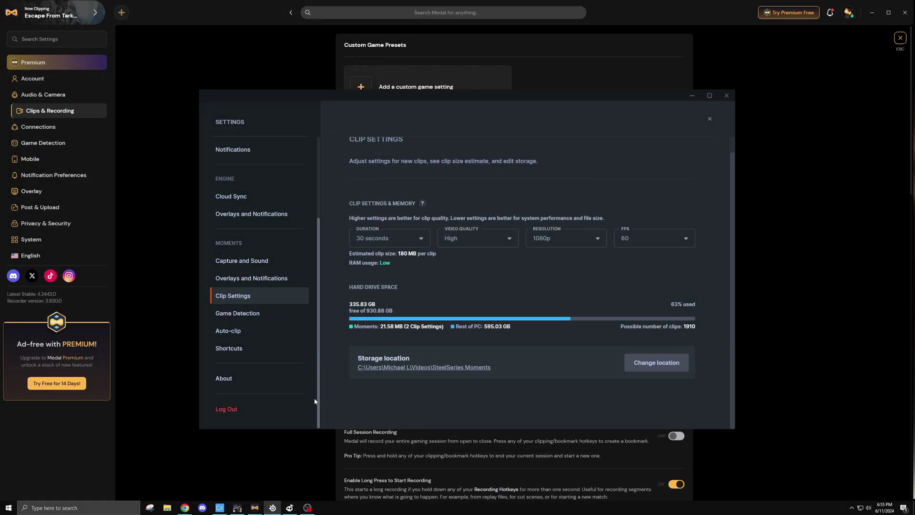
scroll(427, 286, up, 1)
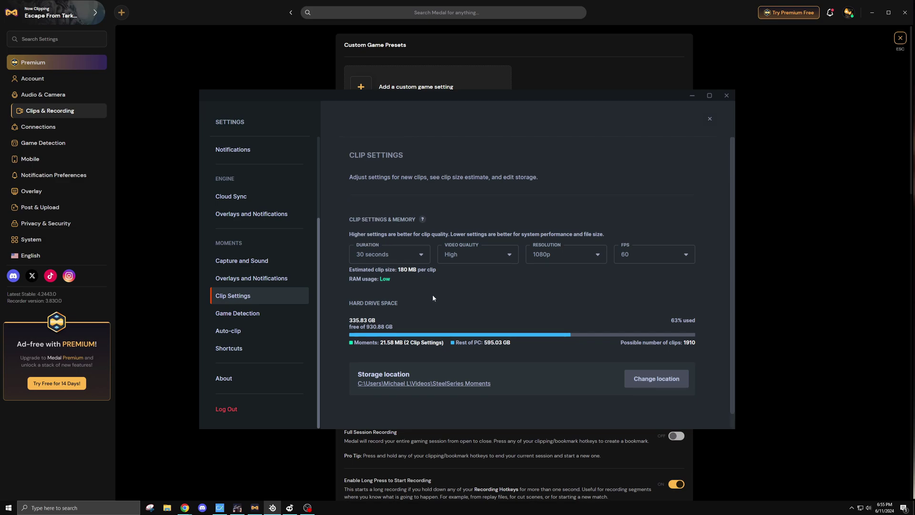
click(462, 253)
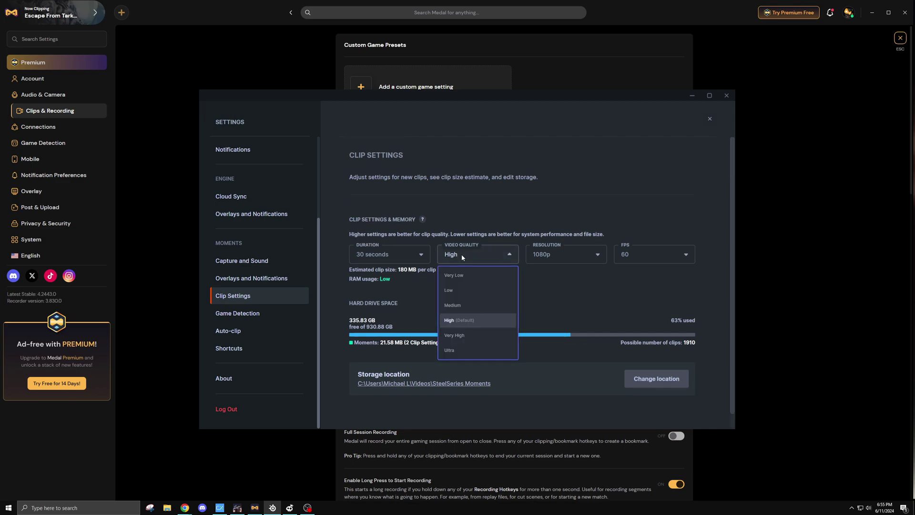
click(482, 253)
click(557, 263)
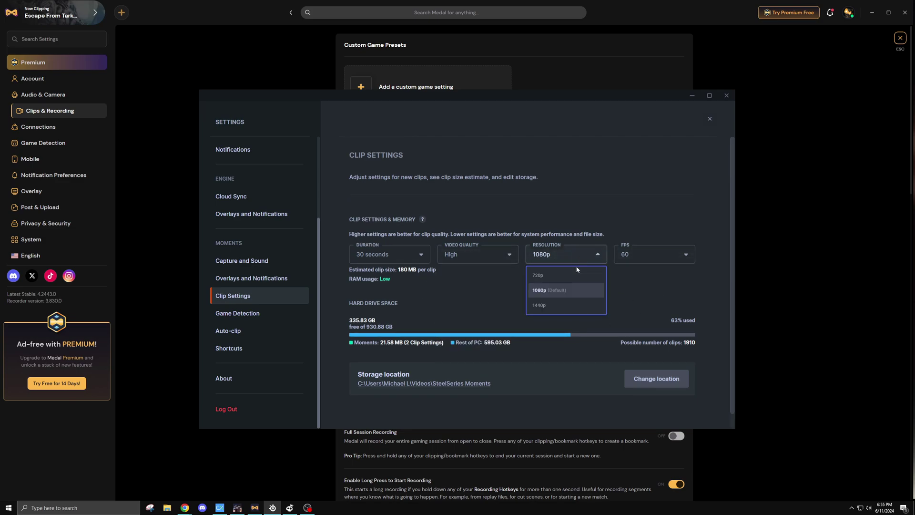
click(666, 257)
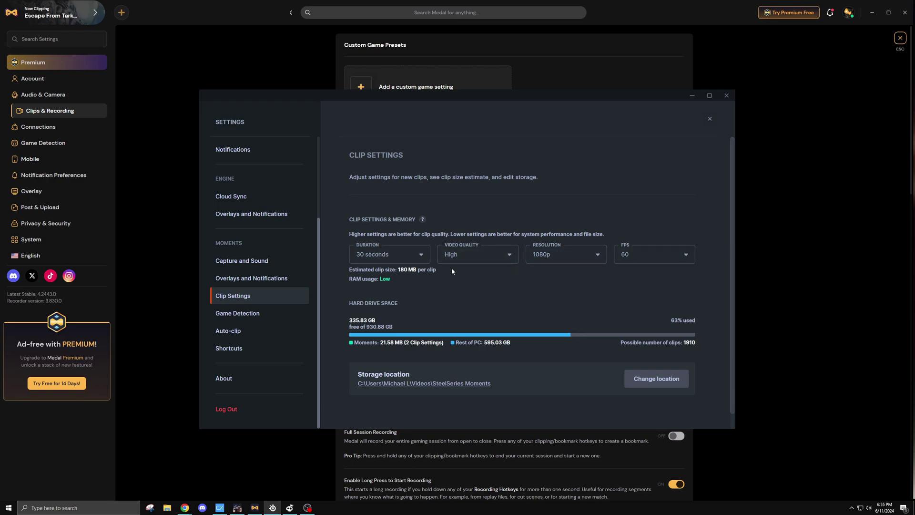
Switch to an enlarged Chrome, check the Moments encoder search, and highlight the hardware encoding description.
key(alt+Tab)
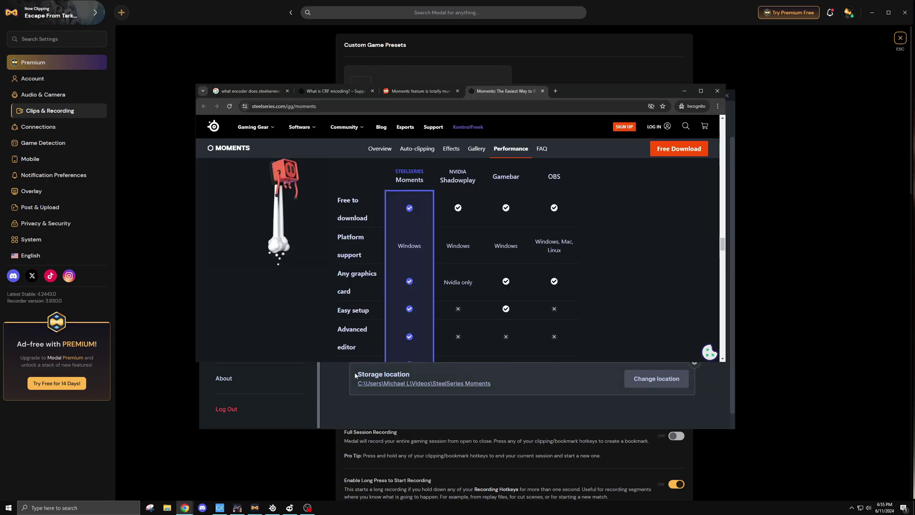
drag(196, 361, 125, 445)
scroll(322, 302, up, 3)
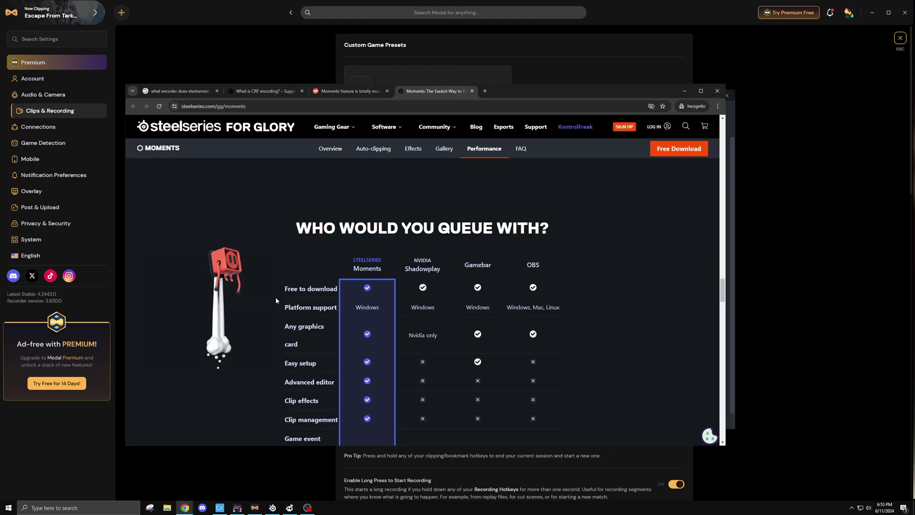
scroll(334, 186, up, 5)
click(175, 90)
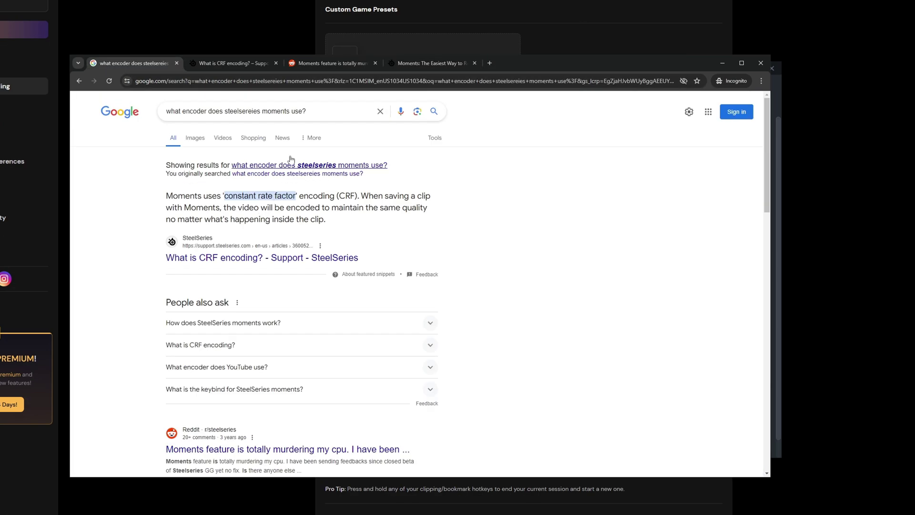
drag(307, 111, 103, 114)
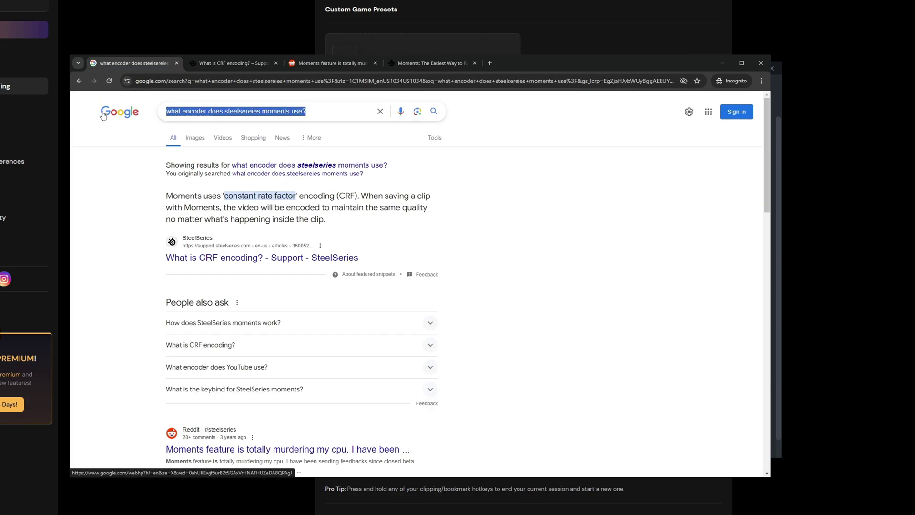
click(418, 64)
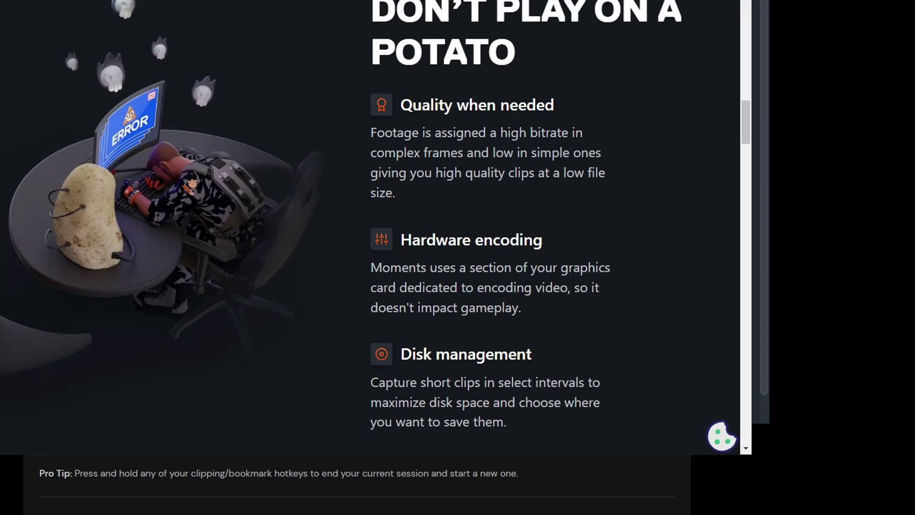
drag(371, 268, 572, 286)
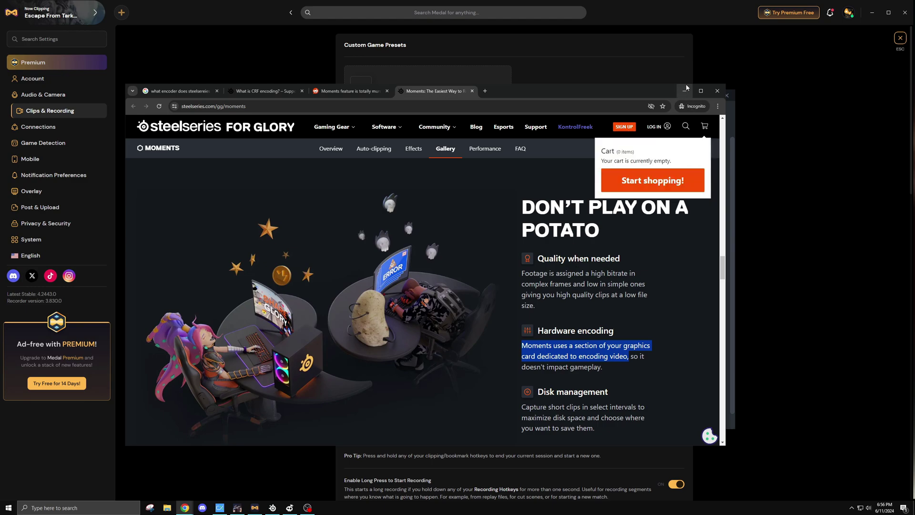
Read the CRF encoding article and the Reddit thread on Moments, then return to the Moments page.
click(265, 91)
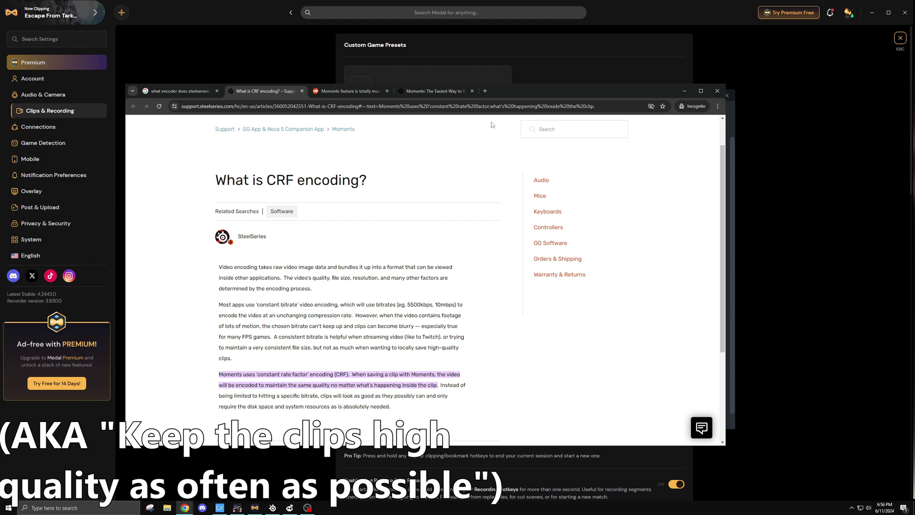
click(350, 91)
click(263, 93)
click(439, 93)
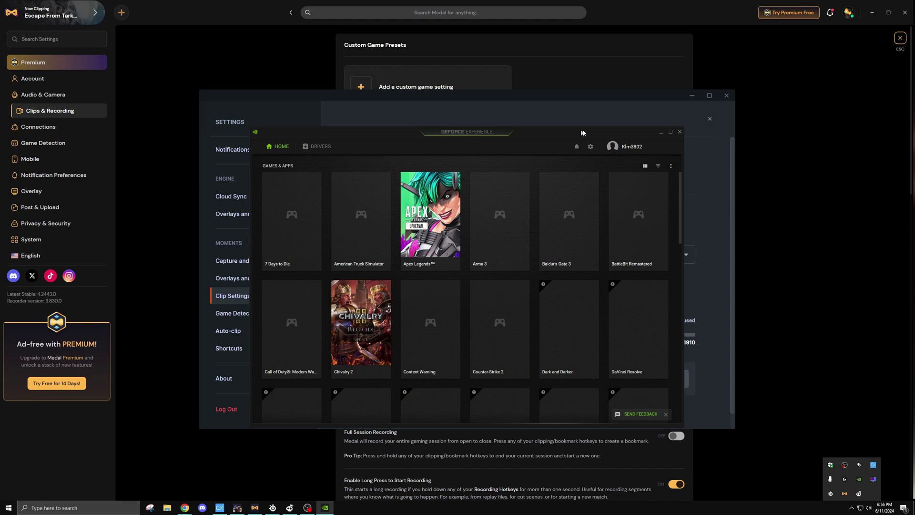
Review Instant Replay video capture settings in the Alt+Z overlay, then close GeForce Experience.
drag(583, 132, 571, 110)
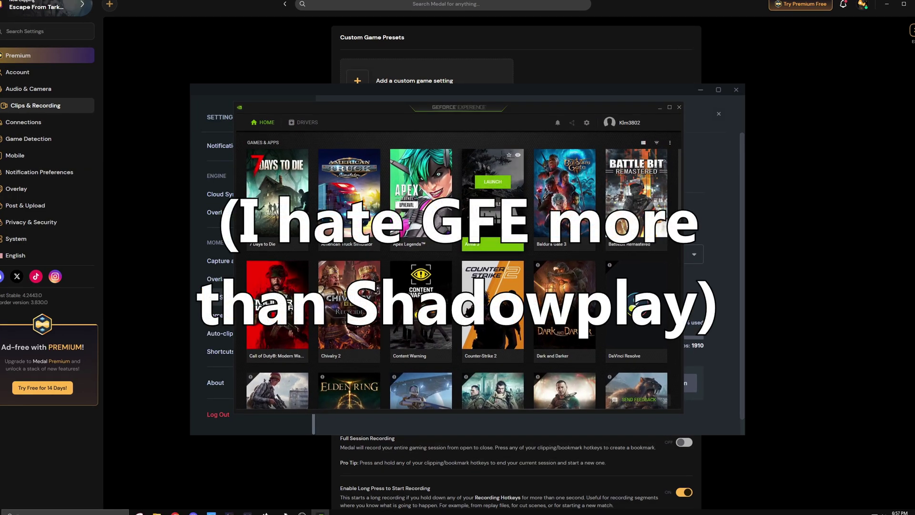
mouse_move(502, 220)
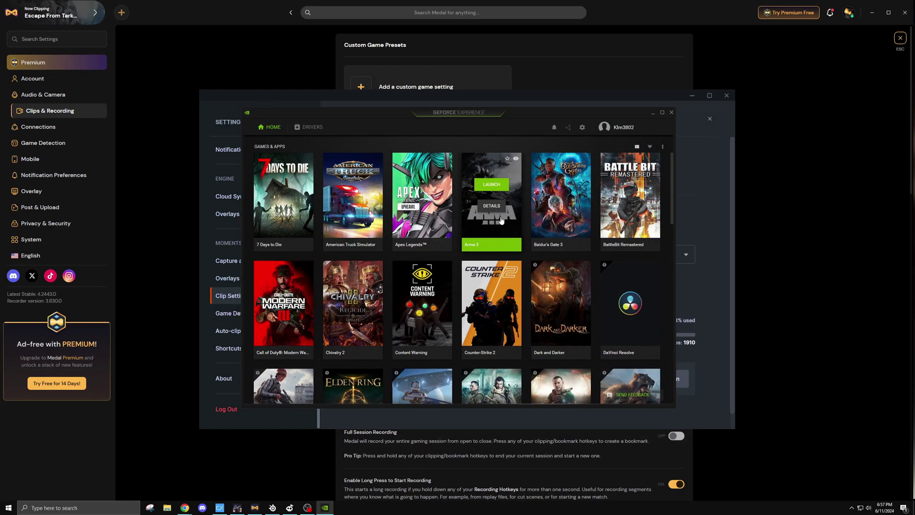
key(alt+z)
click(391, 163)
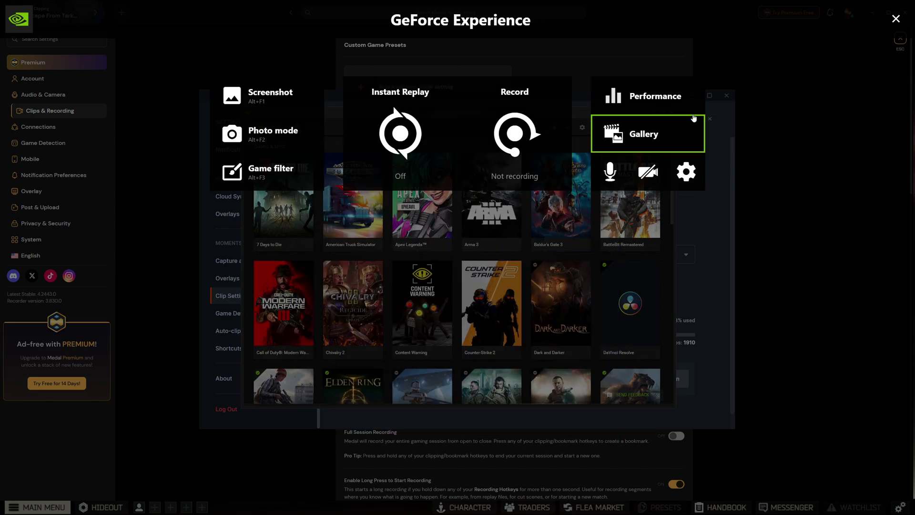
key(alt+z)
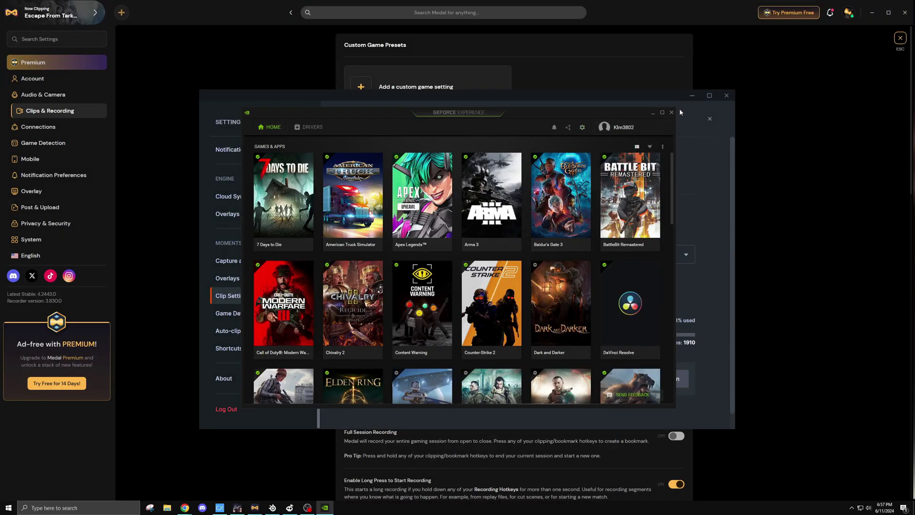
click(672, 112)
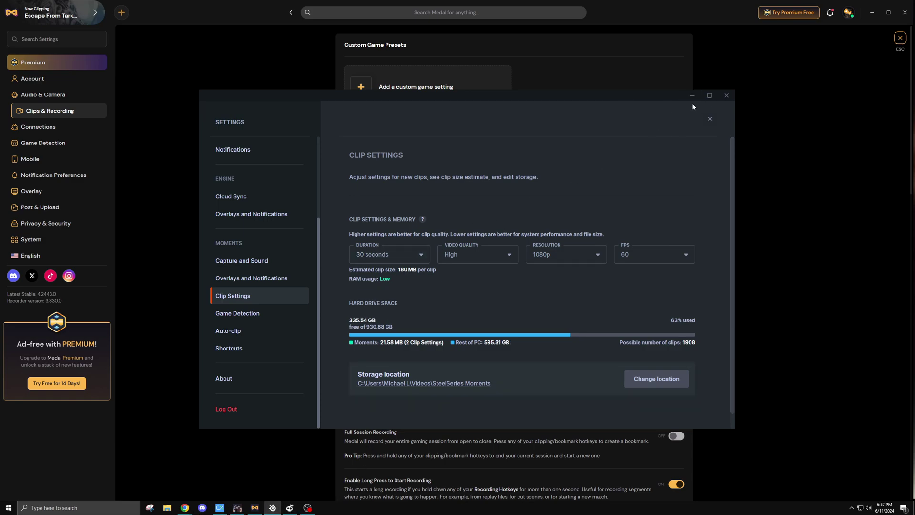
Reposition the SteelSeries clip settings window, then close it to reveal Medal's General Recording settings.
drag(665, 96, 620, 131)
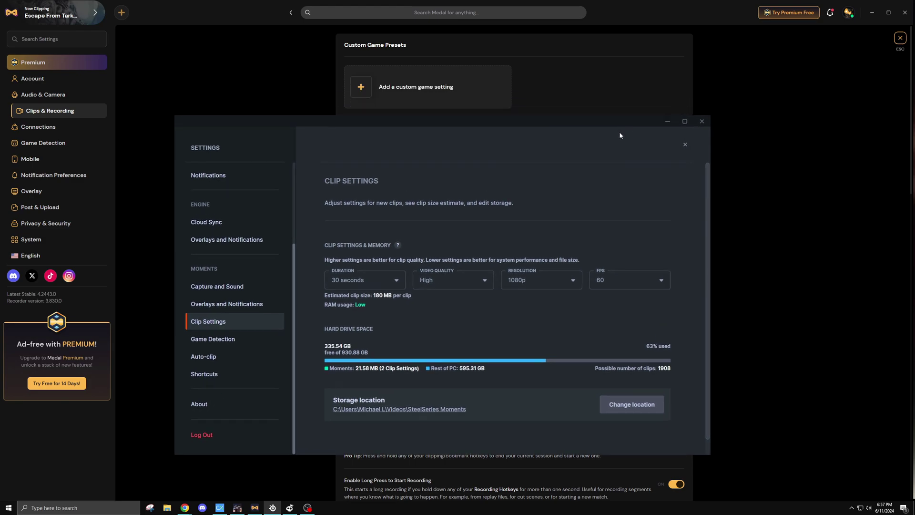
click(668, 121)
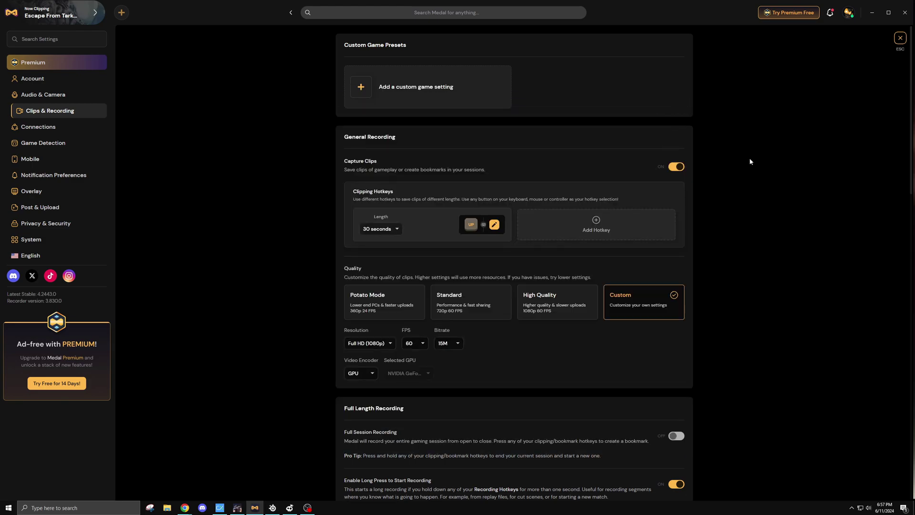
click(272, 507)
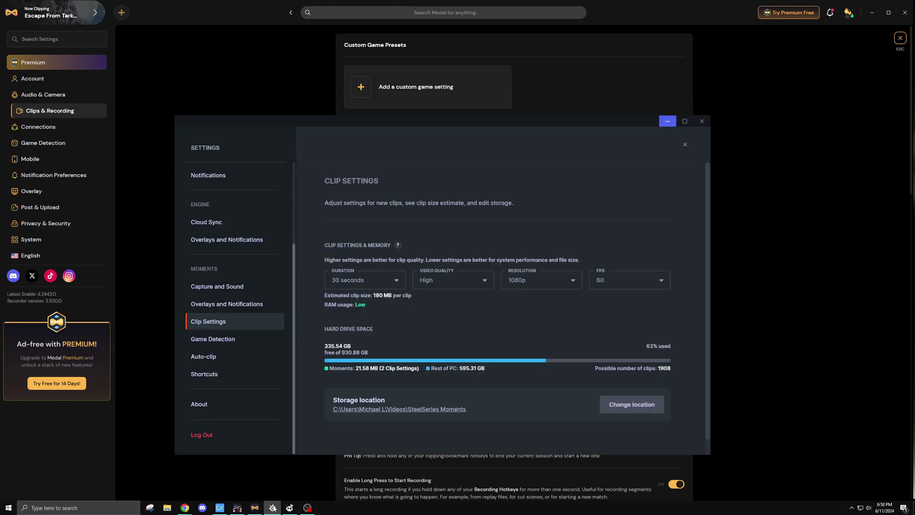
drag(398, 123, 432, 124)
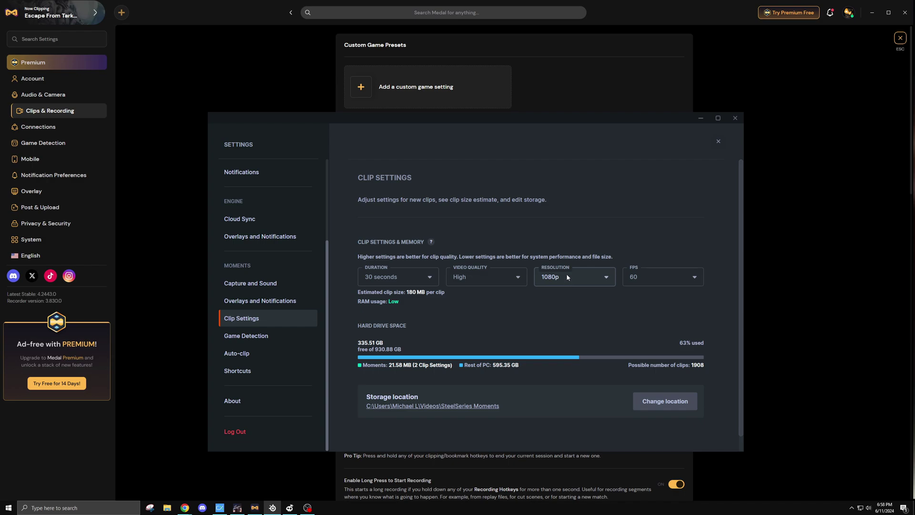
click(718, 141)
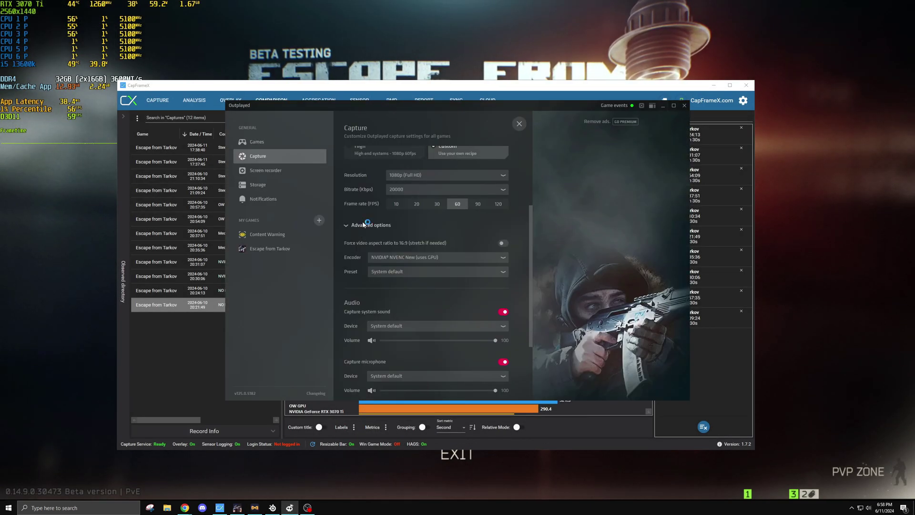
Review Outplayed's NVENC 1080p, 60 FPS capture settings, then close Outplayed to show the CapFrameX chart.
scroll(428, 321, down, 3)
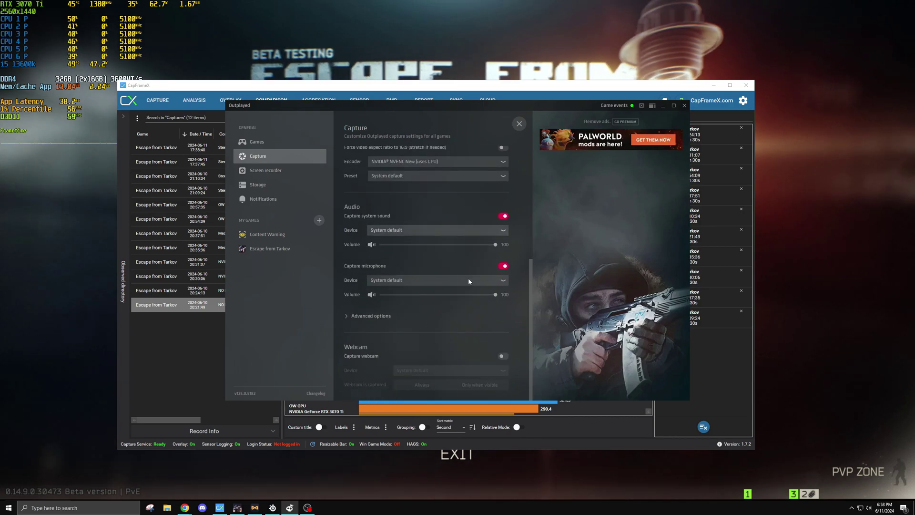
scroll(425, 229, up, 4)
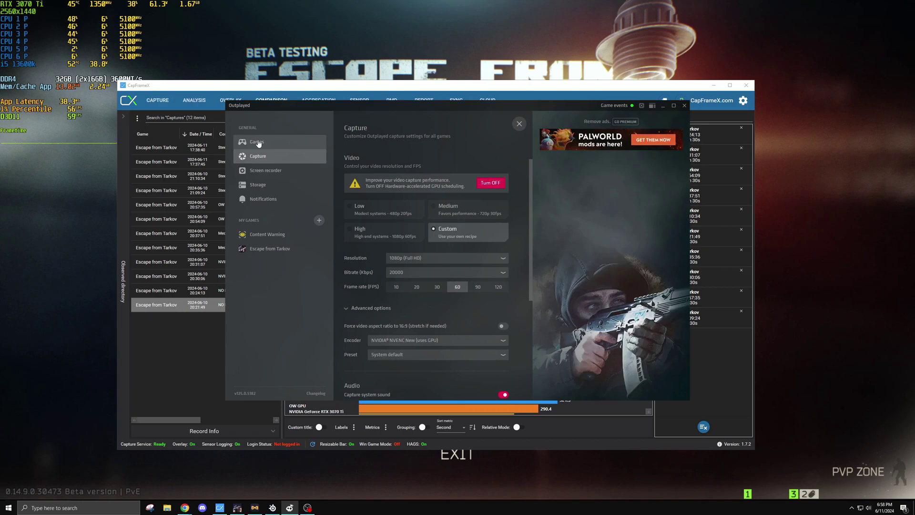
key(Escape)
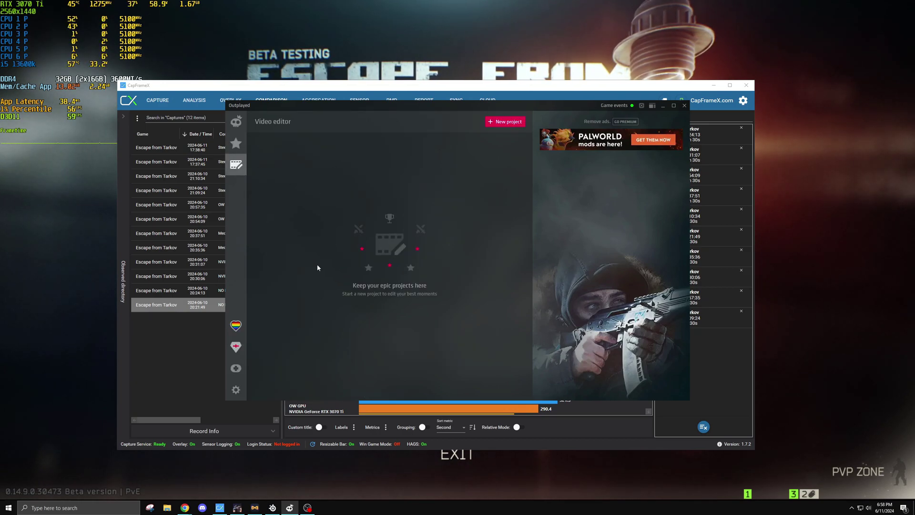
drag(348, 109, 345, 110)
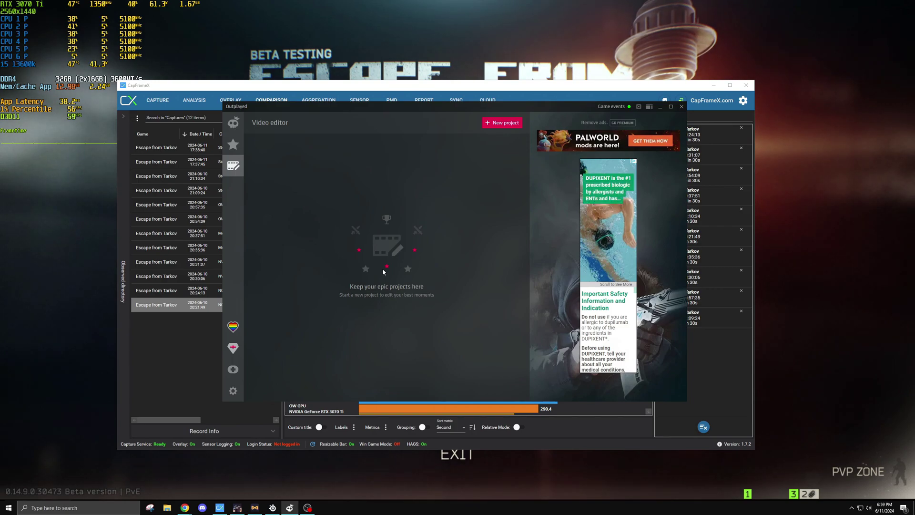
click(575, 432)
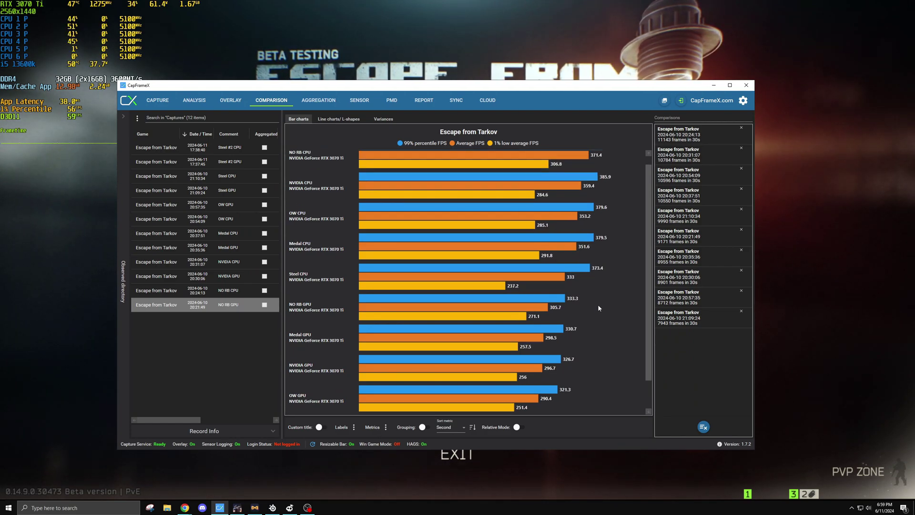
scroll(598, 304, up, 2)
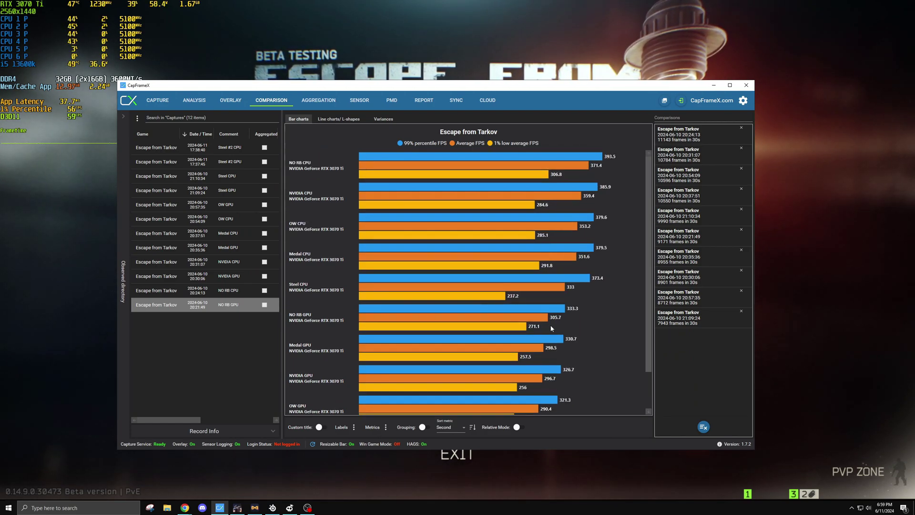